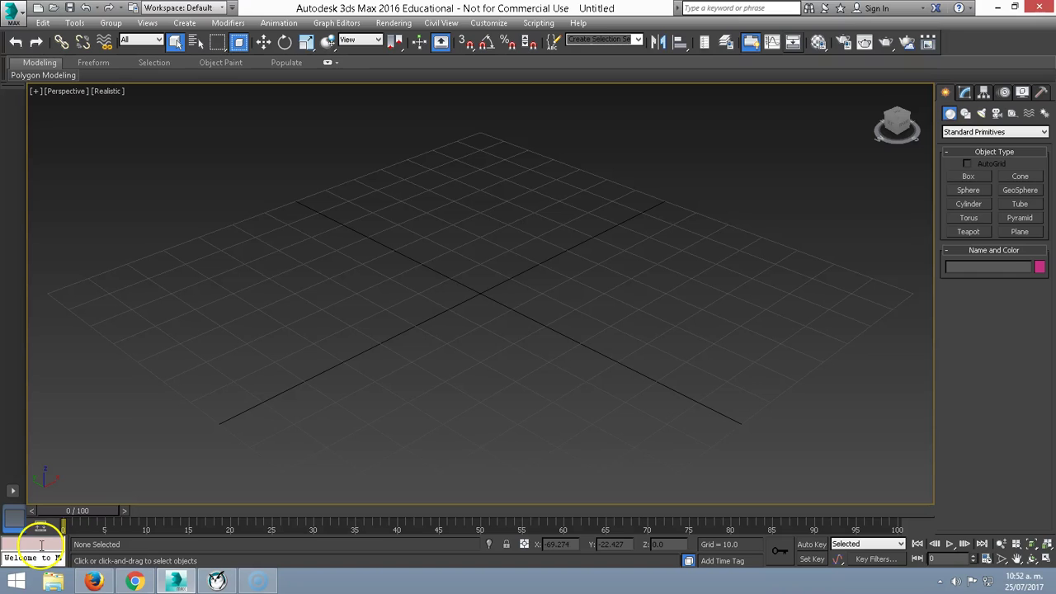
- Draw a floor plane in the Perspective view and size it 4096 long by 2042 wide
click(1020, 231)
drag(489, 228, 456, 440)
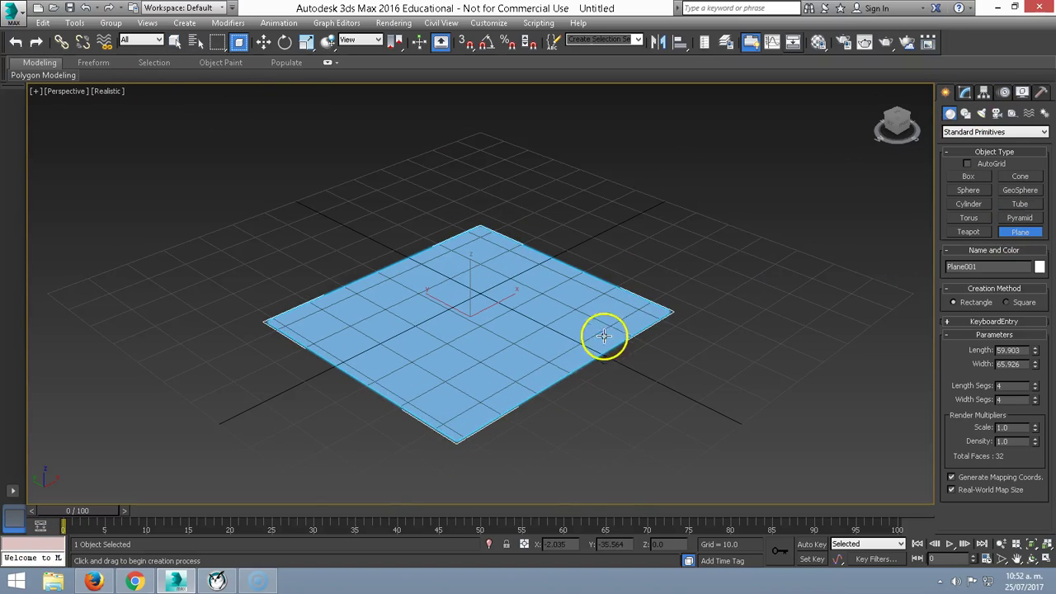
double_click(1014, 350)
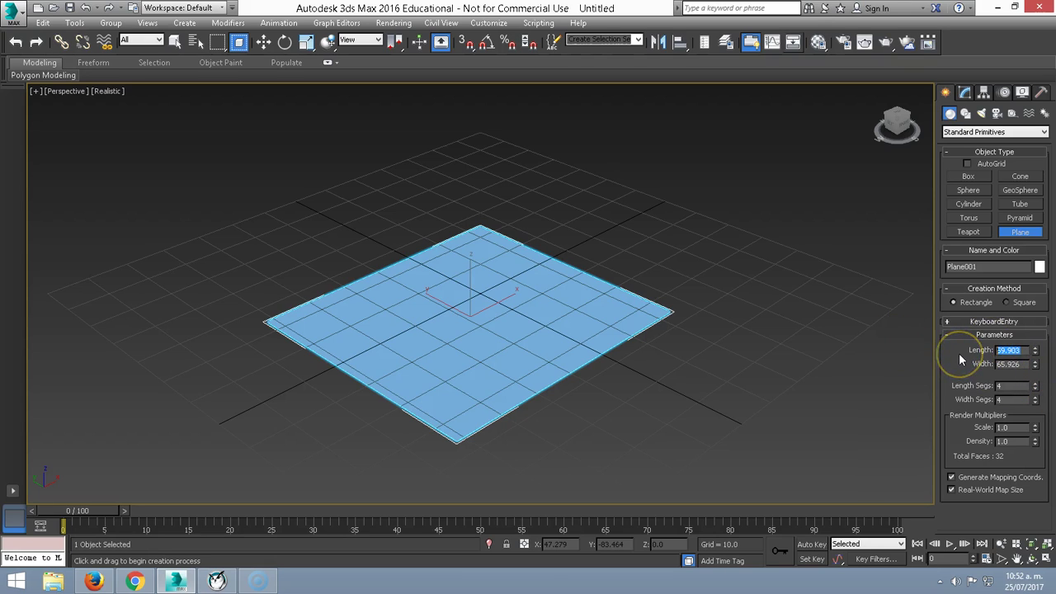
text(4096)
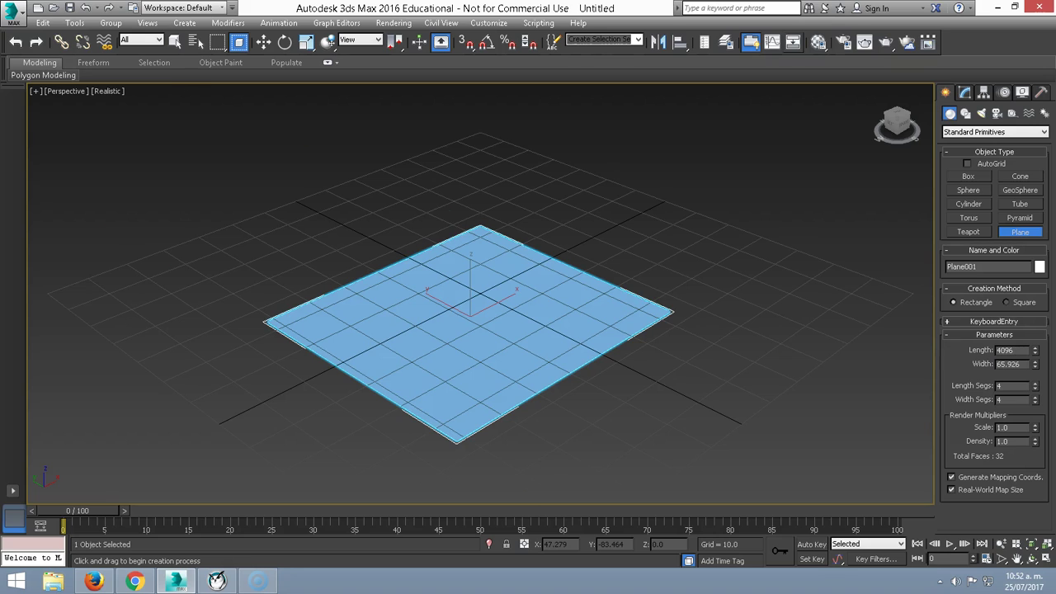
key(Tab)
text(2042)
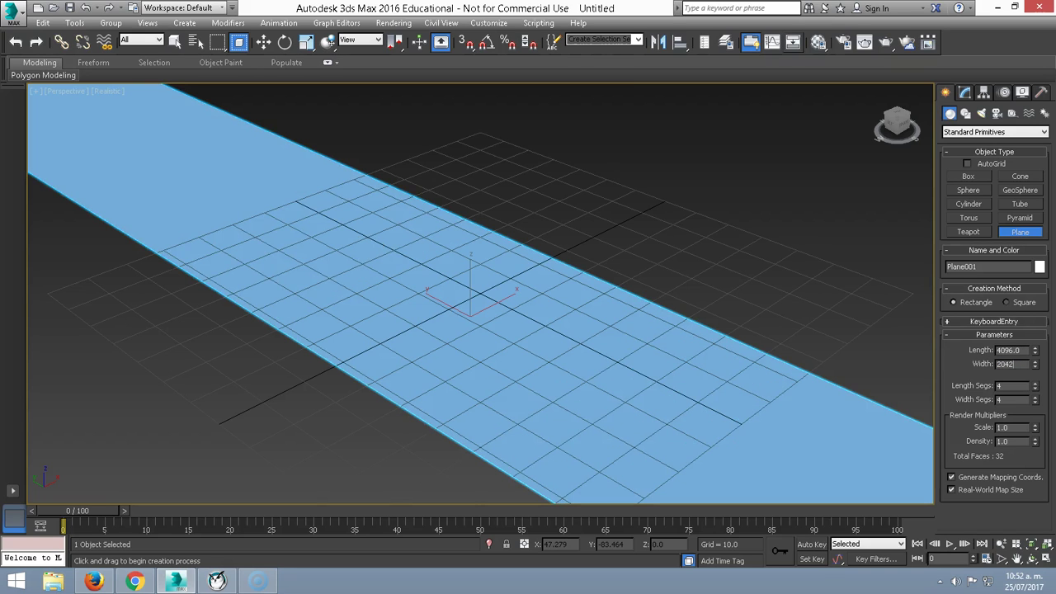
key(Return)
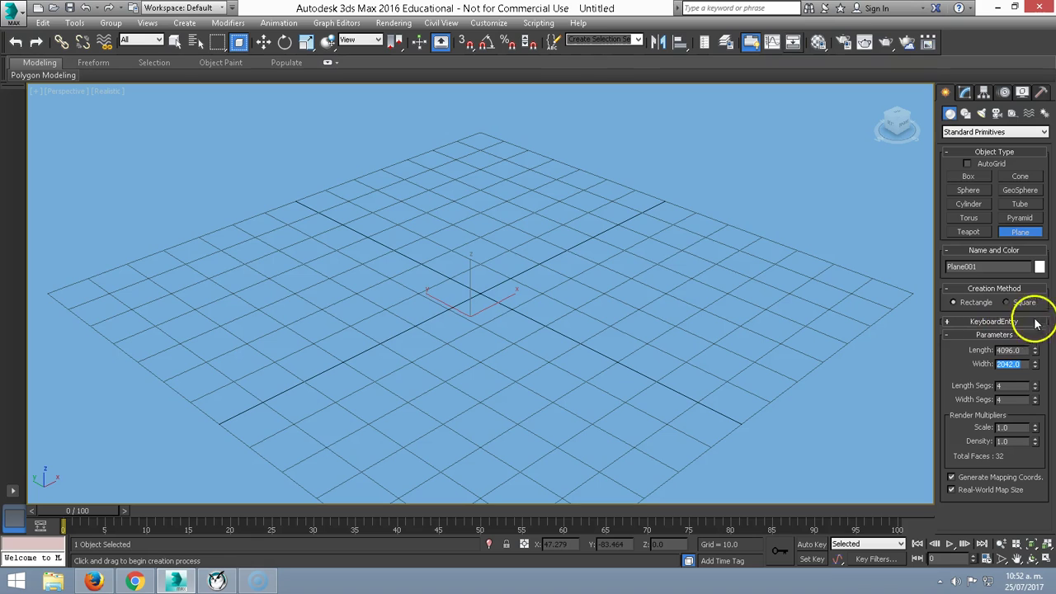
scroll(500, 284, down, 5)
scroll(501, 284, down, 3)
scroll(500, 284, down, 3)
scroll(500, 283, up, 4)
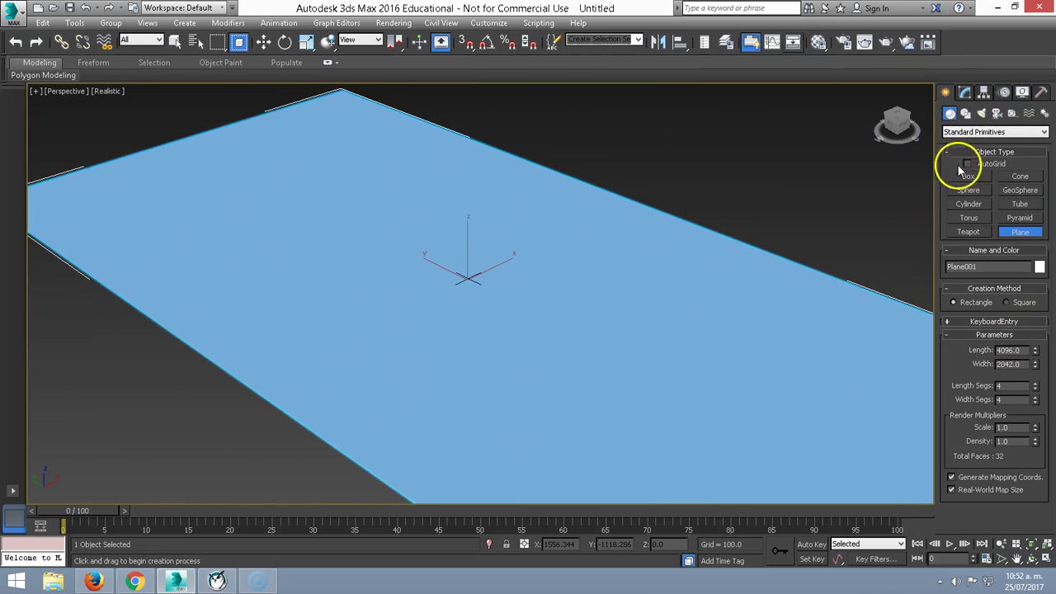
- Draw an L-Ext on the floor plane as walls about 815 high and 191.729 thick
click(969, 132)
click(964, 154)
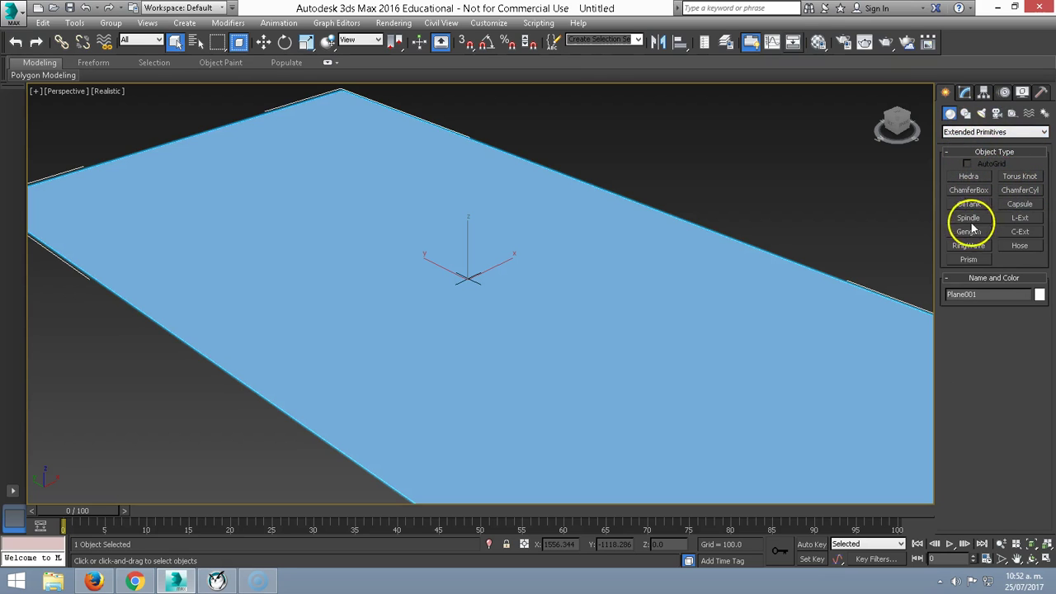
click(1020, 218)
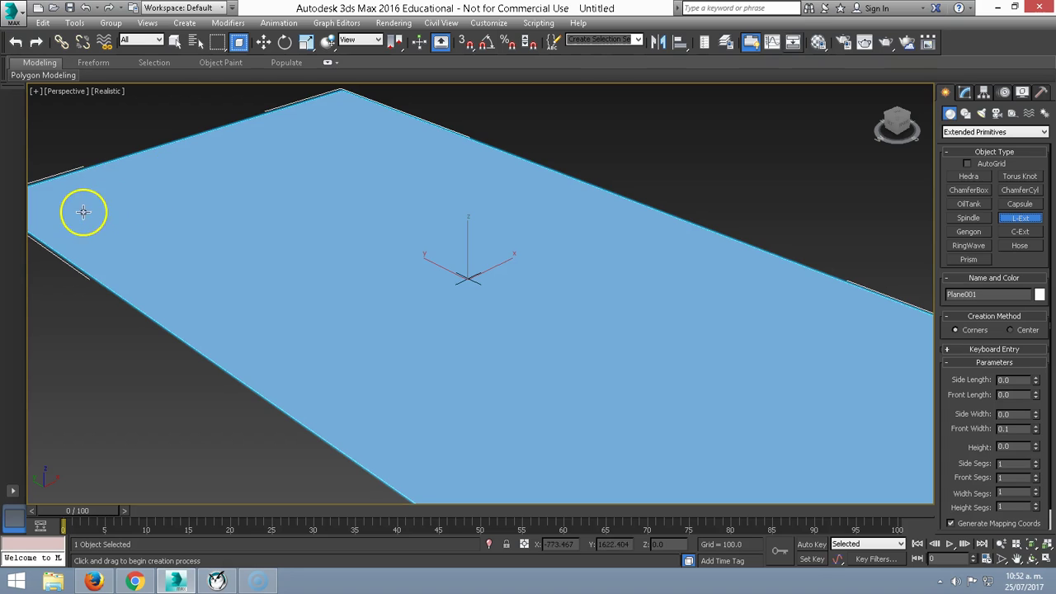
drag(83, 213, 903, 415)
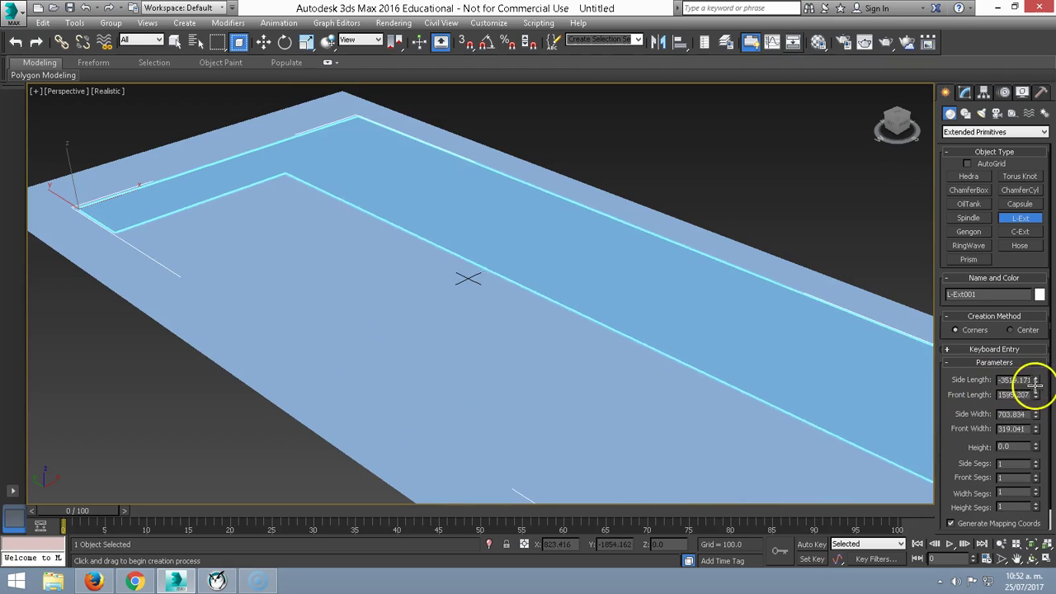
drag(1035, 387, 1037, 371)
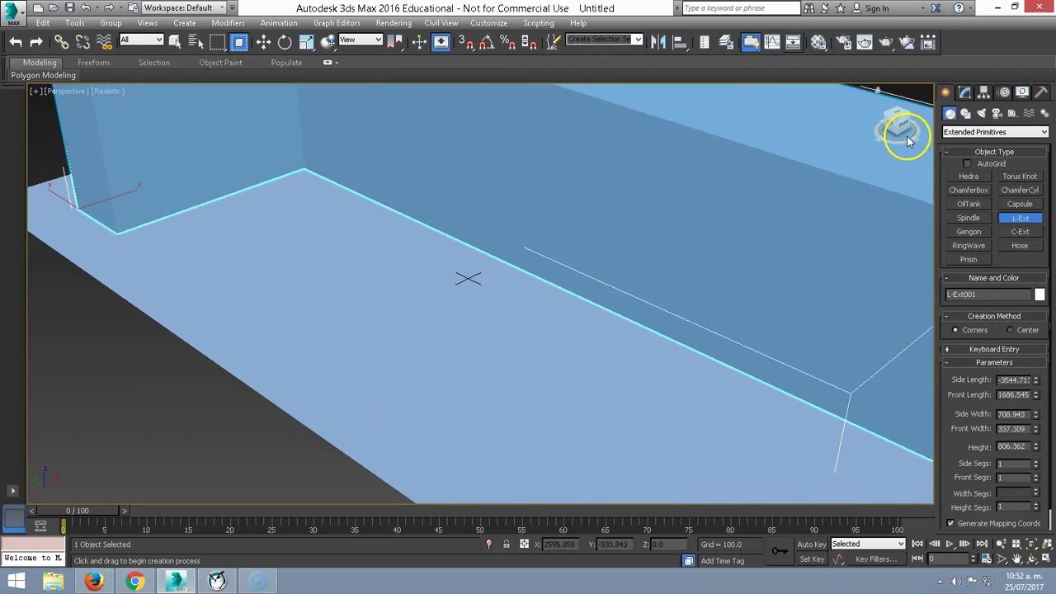
click(906, 141)
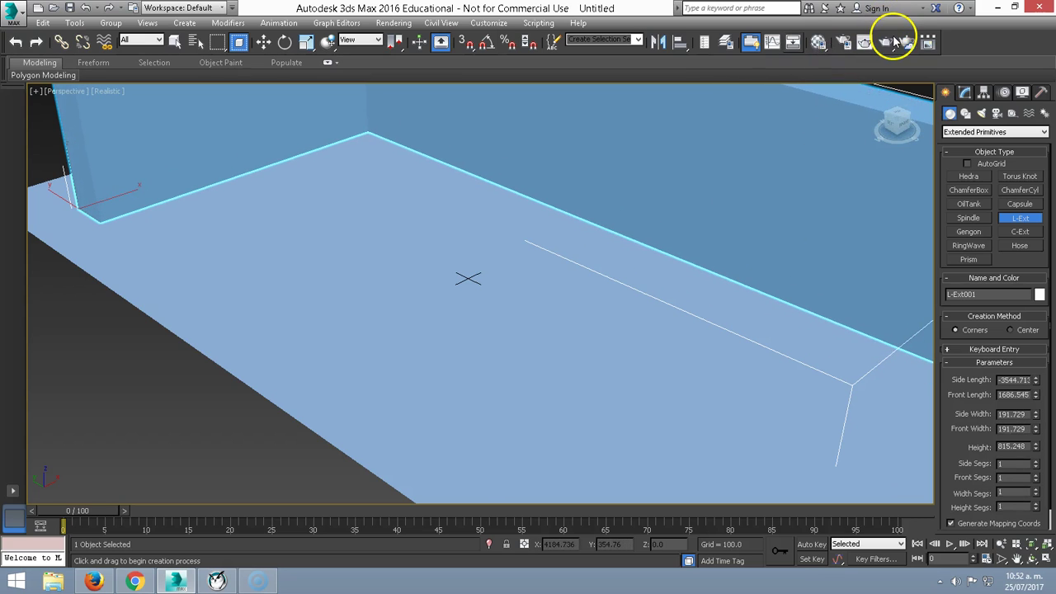
- Turn on edged faces and recenter the view on the scene
scroll(850, 197, down, 5)
scroll(825, 219, down, 2)
scroll(743, 240, up, 2)
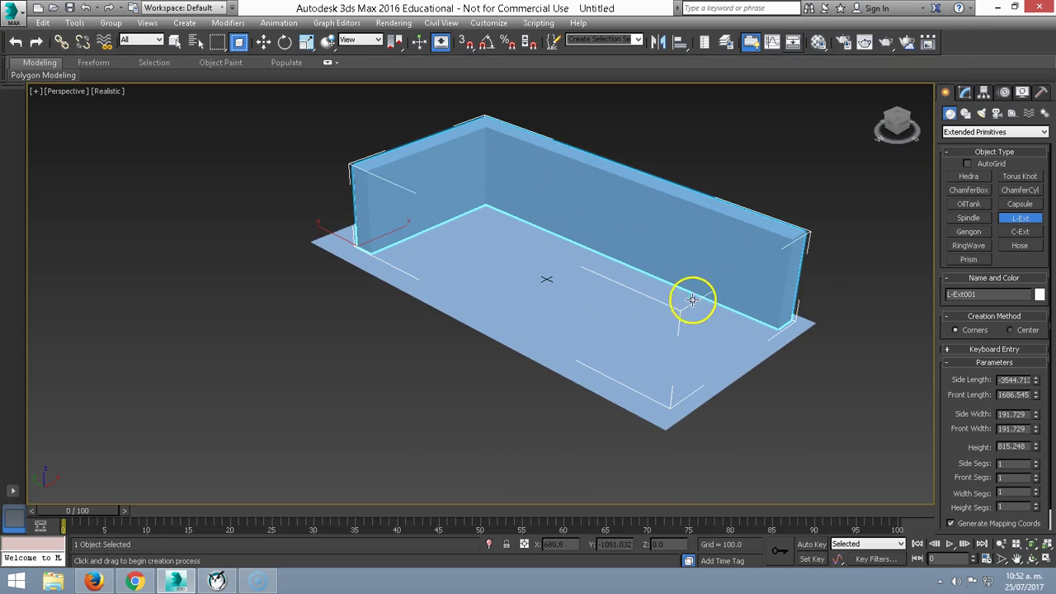
key(F4)
middle_drag(618, 224, 591, 249)
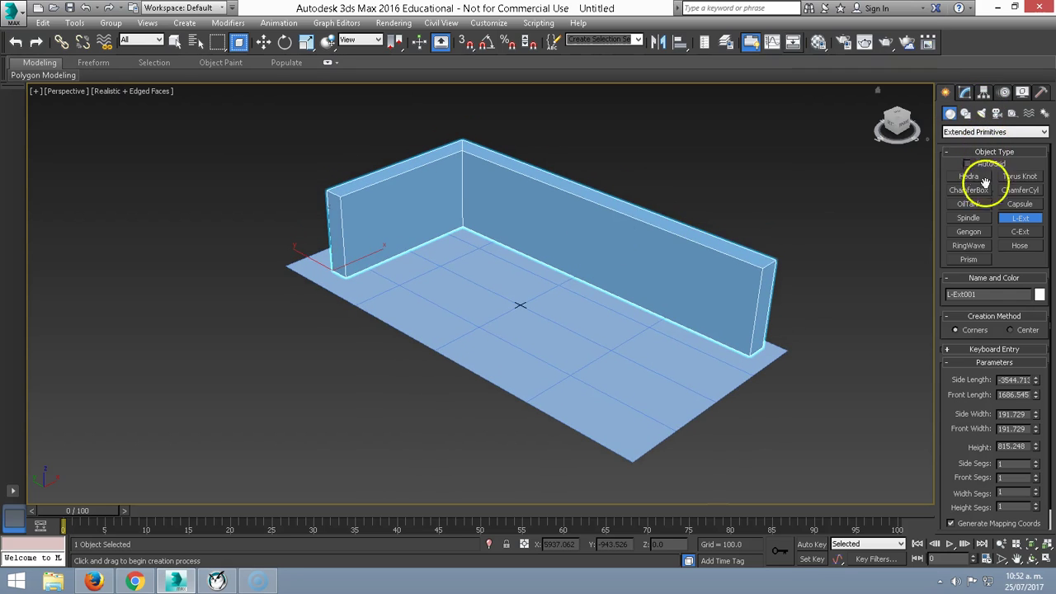
- Draw a torus knot on the floor, move it to Z 179.576 in the Left view, and restore four viewports
click(1020, 177)
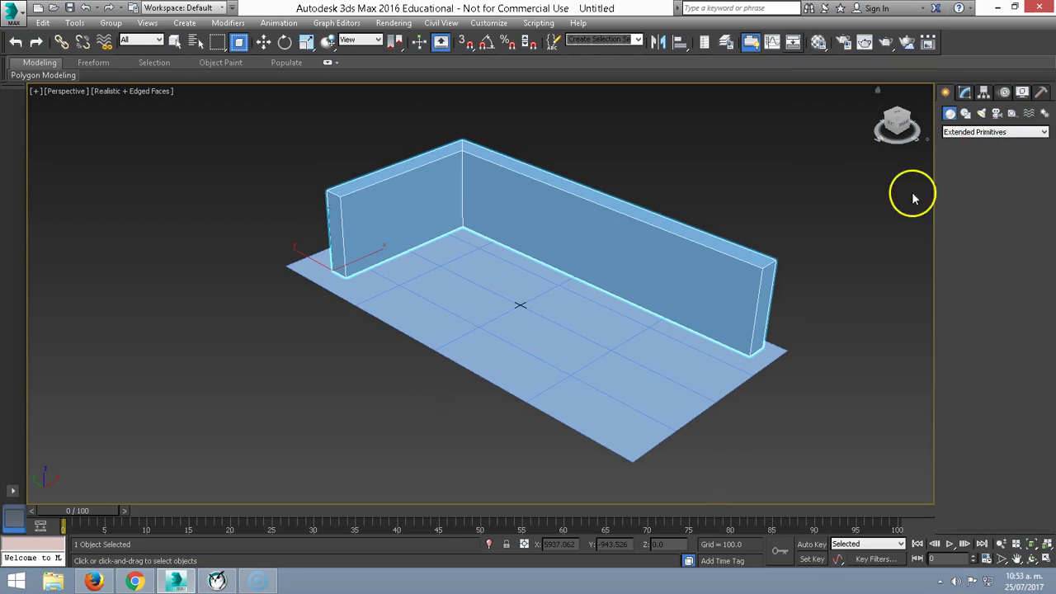
drag(561, 335, 557, 274)
key(w)
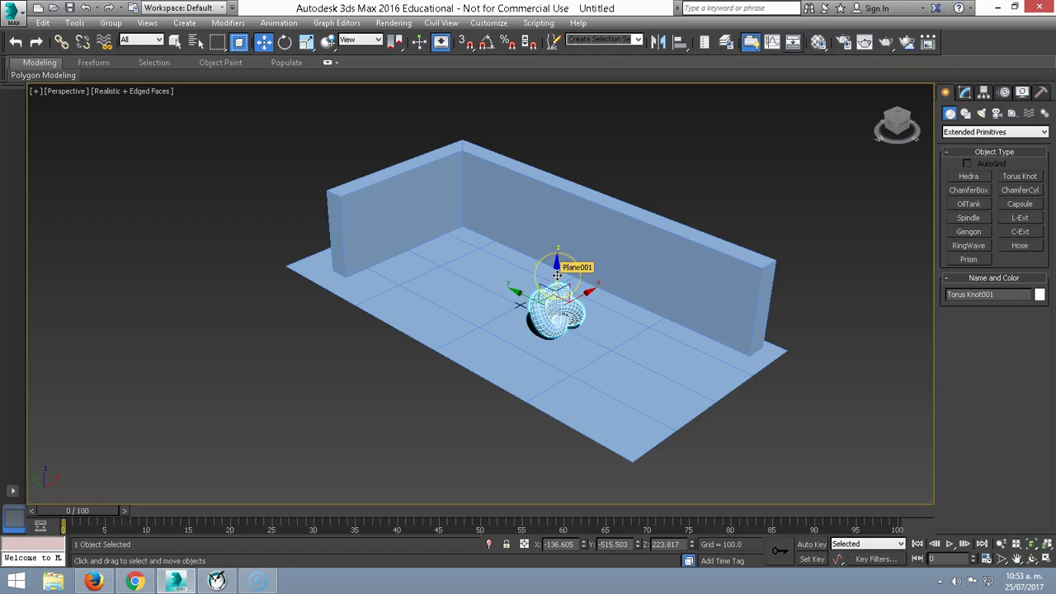
key(l)
middle_drag(509, 292, 526, 289)
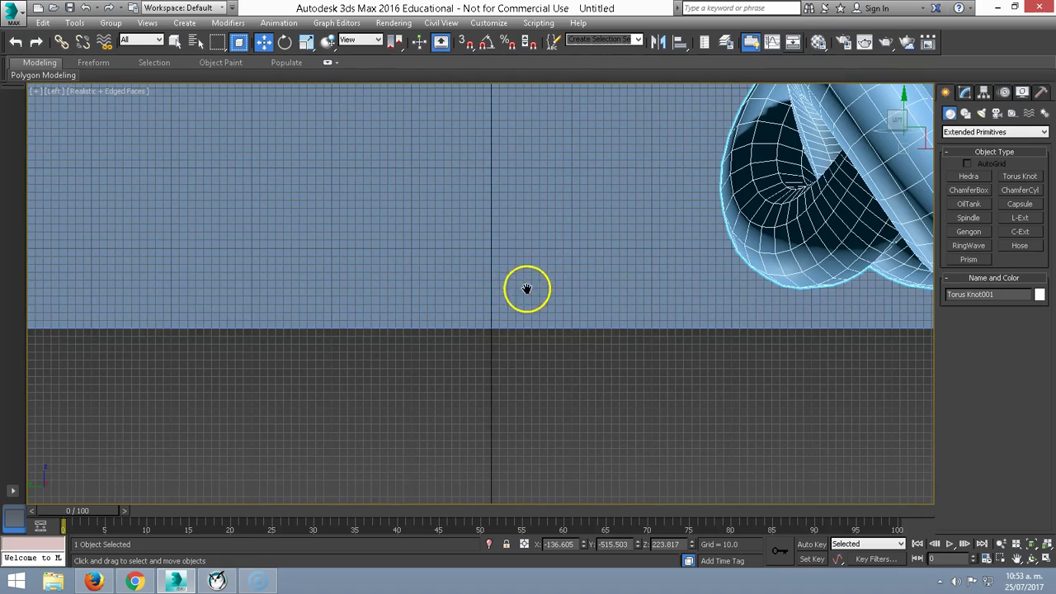
scroll(419, 349, down, 4)
key(F3)
mouse_move(635, 310)
middle_down()
mouse_move(671, 306)
mouse_move(697, 251)
middle_up()
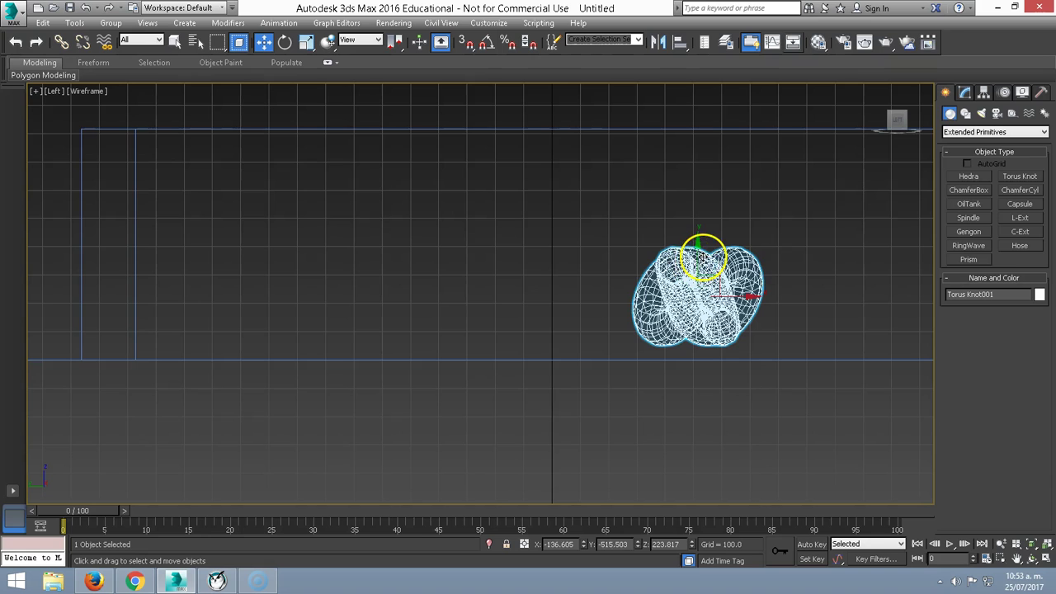
drag(699, 256, 701, 265)
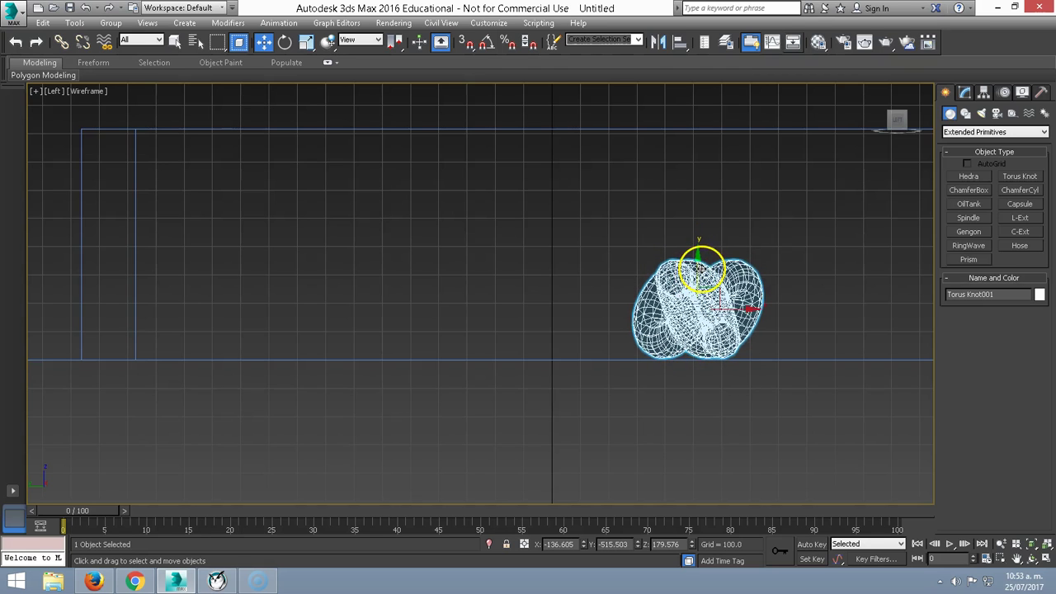
scroll(685, 304, down, 3)
middle_drag(684, 303, 646, 312)
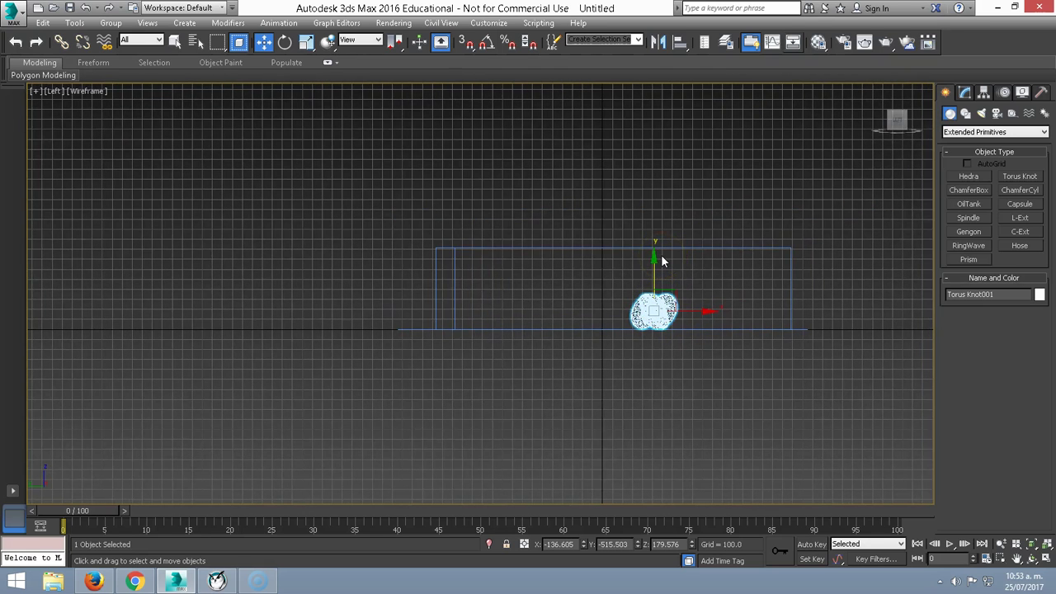
key(alt+w)
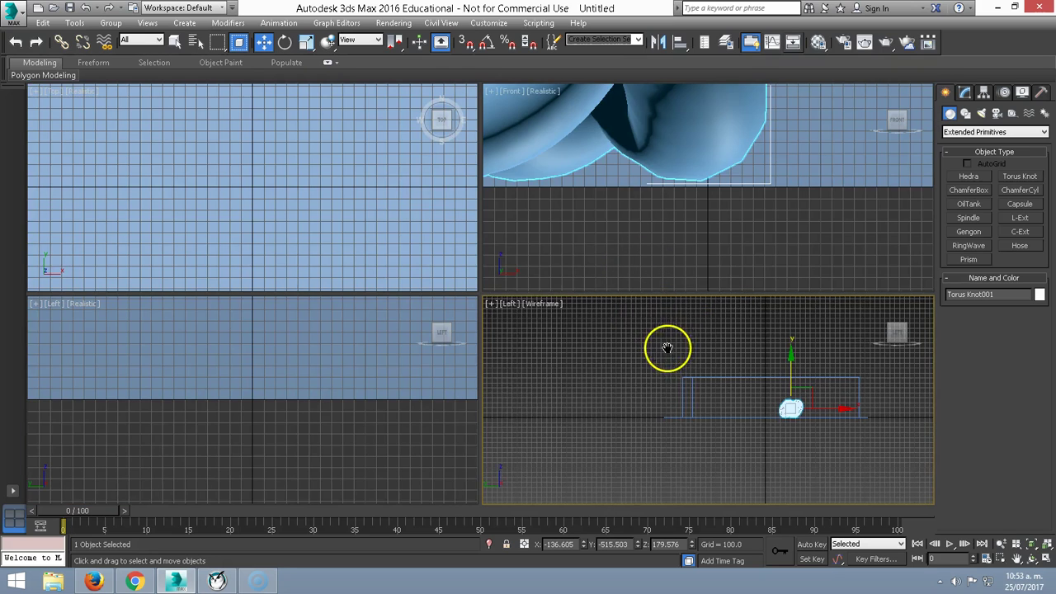
- Make the bottom-right viewport a maximized, shaded Perspective view
click(547, 327)
key(p)
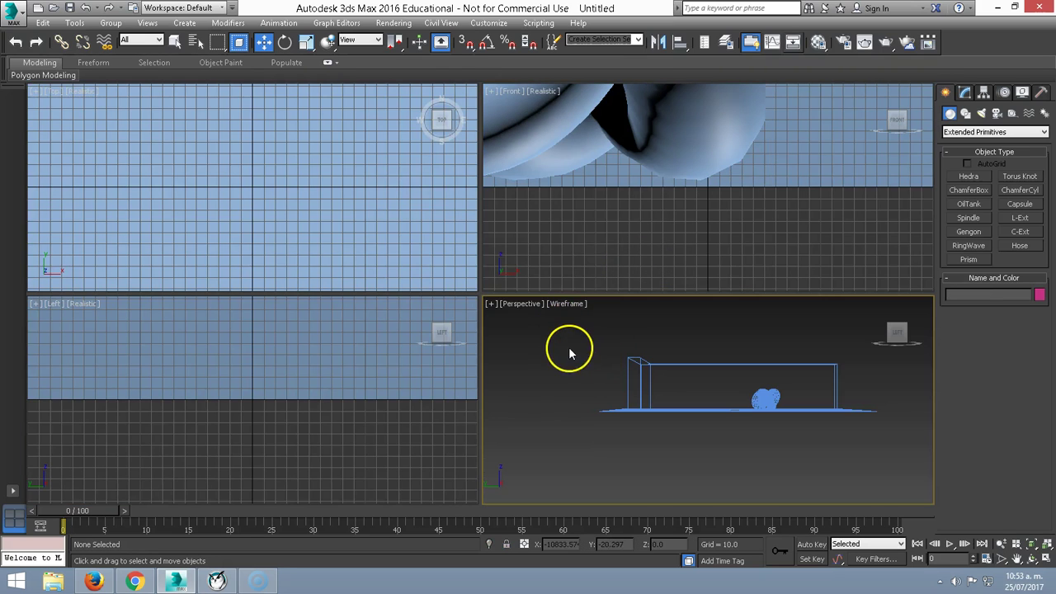
key(alt+w)
mouse_move(455, 276)
middle_down()
mouse_move(455, 328)
mouse_move(487, 377)
mouse_move(467, 391)
middle_up()
key(F3)
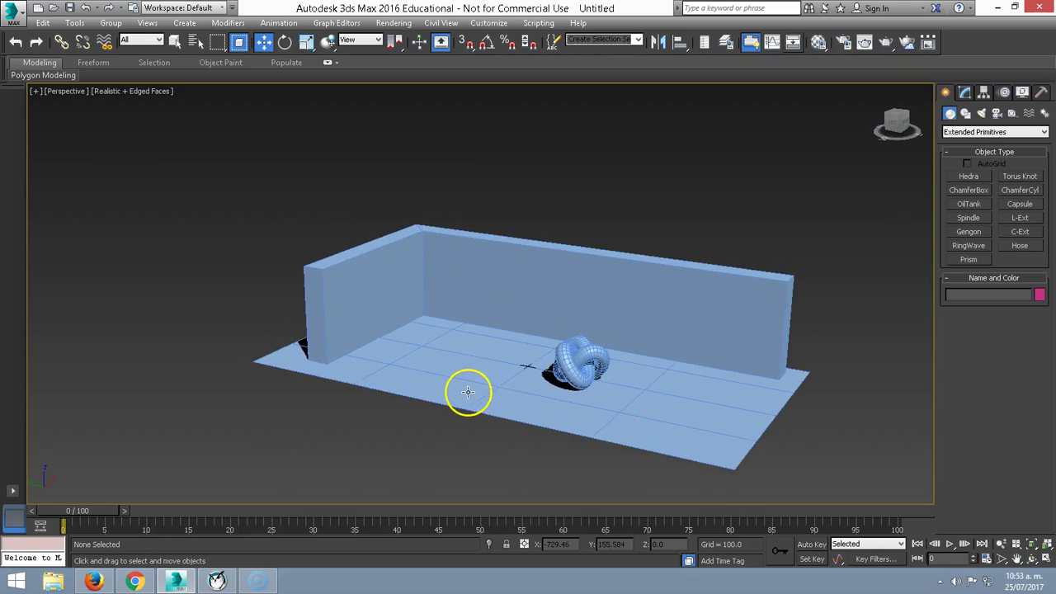
scroll(478, 372, up, 5)
- Frame the torus knot close up and create physical camera PhysCamera001 from the view
mouse_move(487, 357)
middle_down()
mouse_move(377, 396)
mouse_move(344, 354)
middle_up()
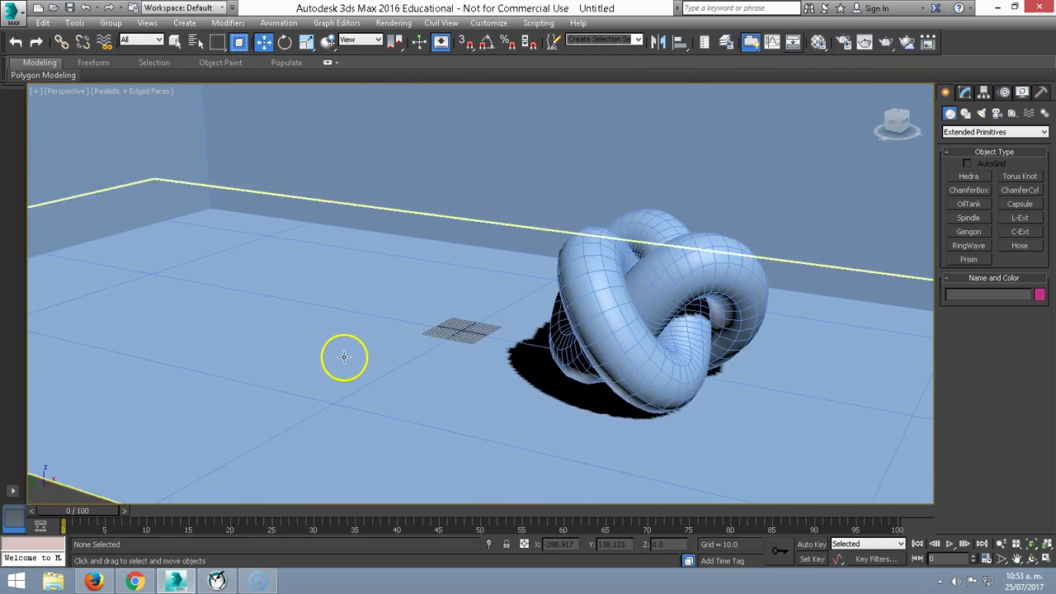
scroll(288, 399, up, 3)
scroll(278, 401, down, 4)
mouse_move(278, 401)
alt+middle_down()
mouse_move(286, 448)
mouse_move(278, 389)
alt+middle_up()
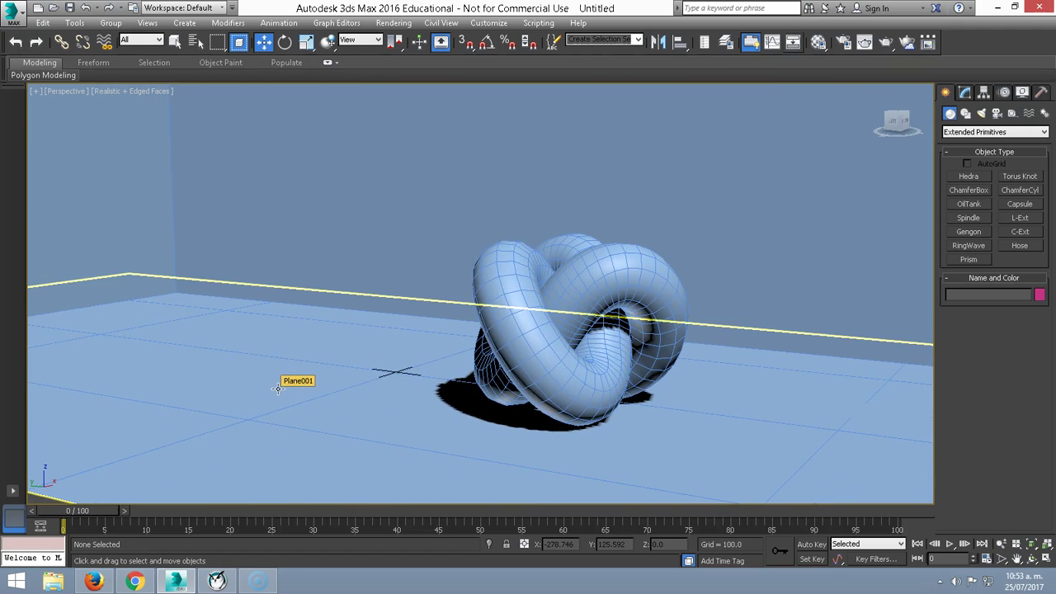
key(ctrl+c)
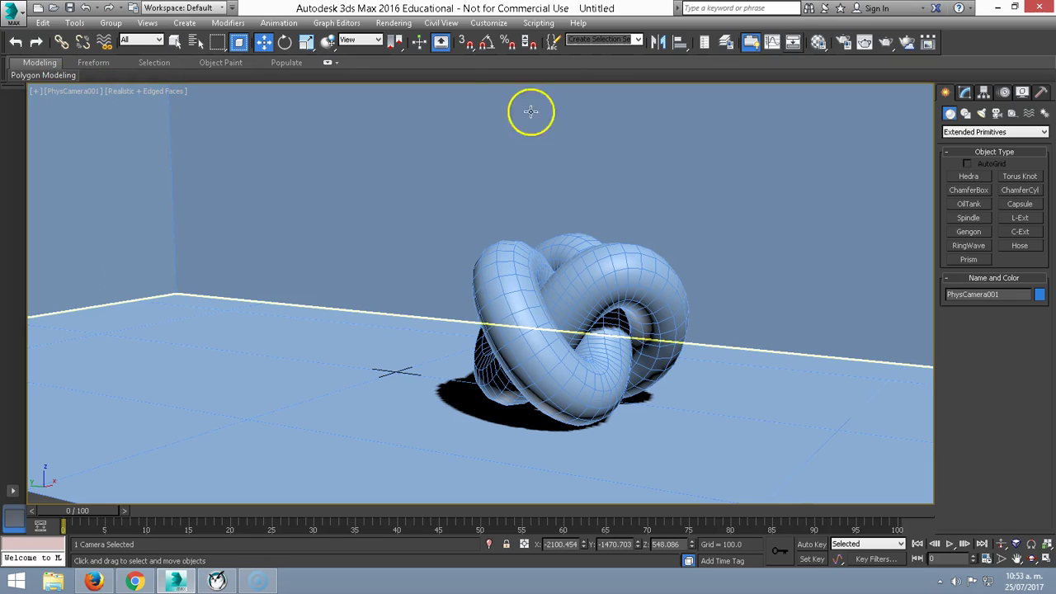
click(401, 25)
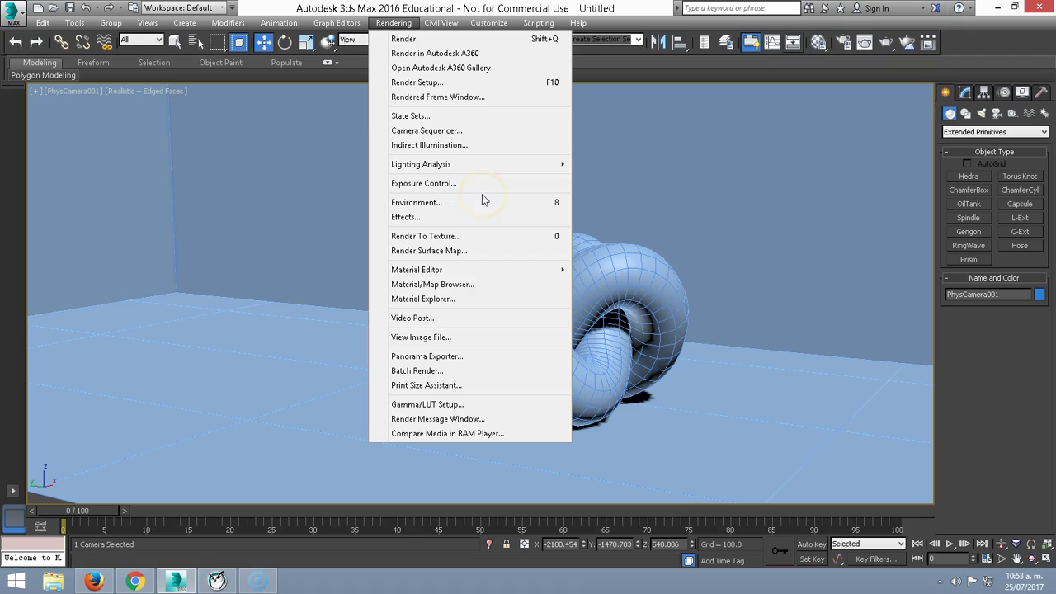
- Set the Render Setup output size to 4096 × 2042, giving aspect 2.006
click(431, 83)
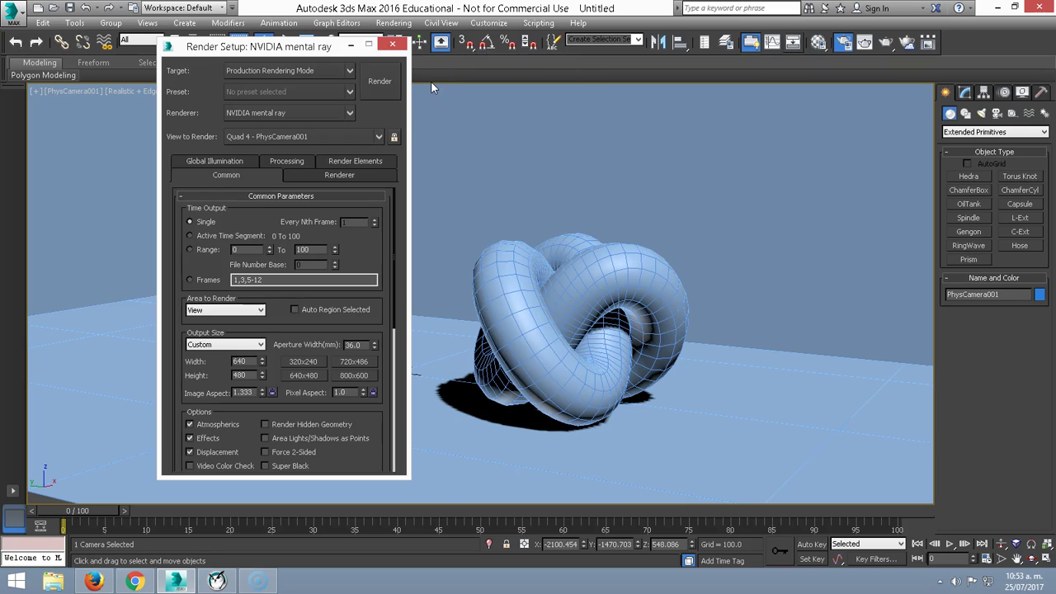
drag(331, 47, 425, 52)
text(2042)
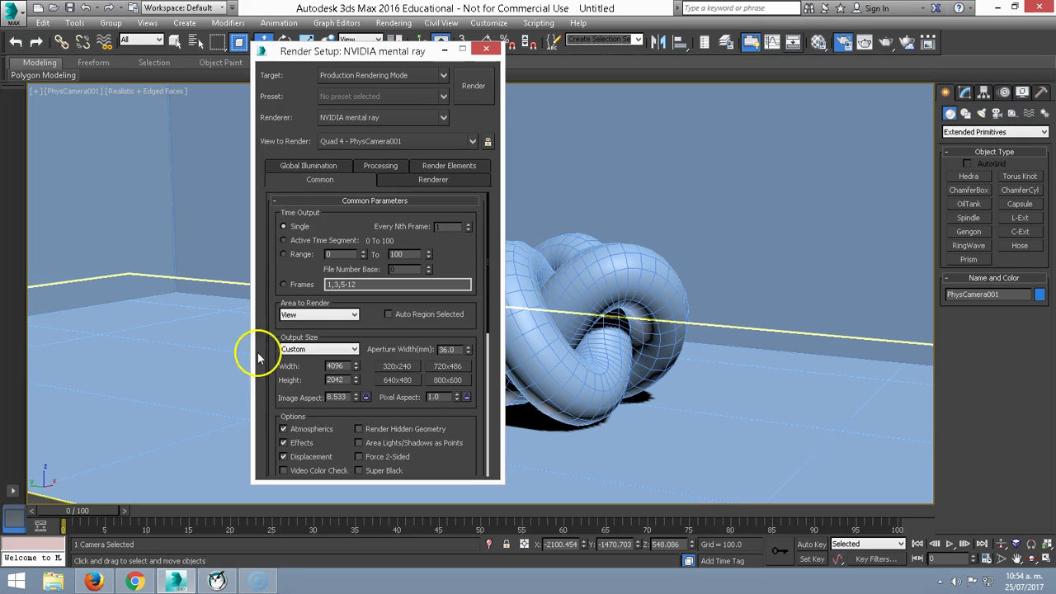
key(Return)
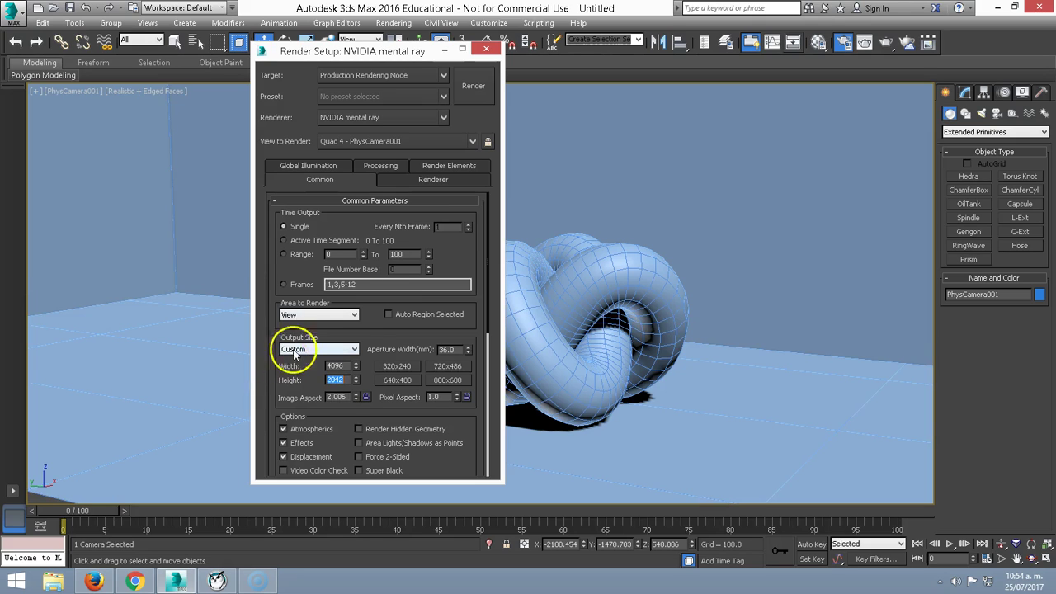
scroll(370, 325, down, 1)
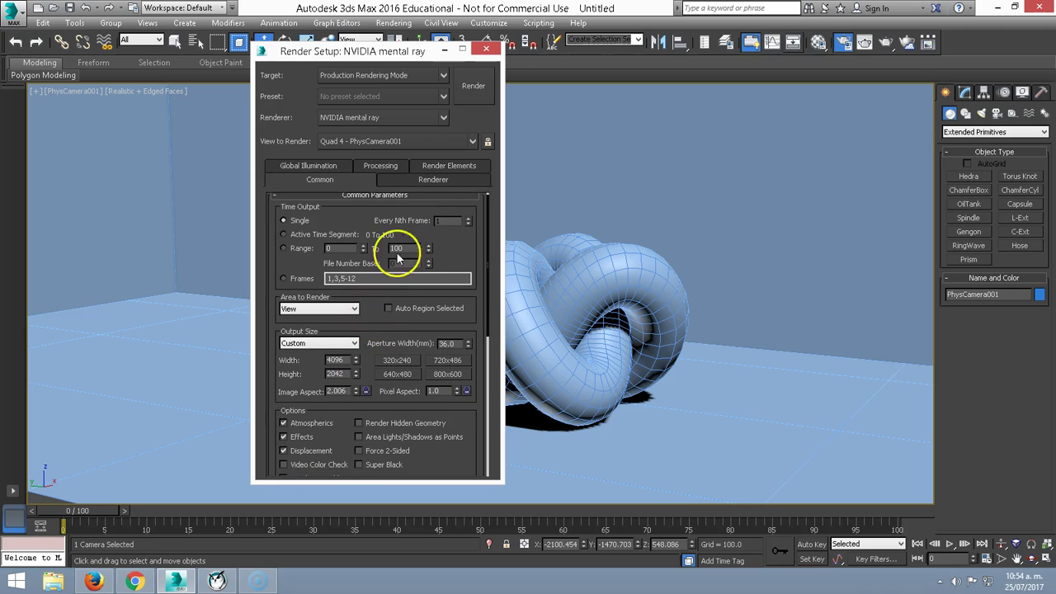
- Enable the Lens camera shader and assign it a WrapAround map
click(428, 183)
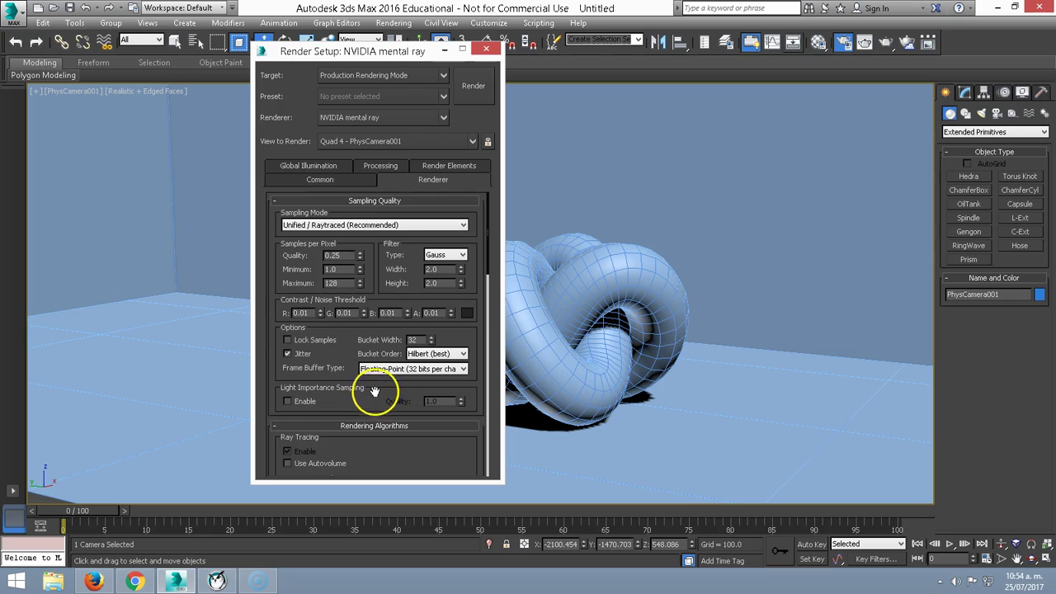
drag(372, 392, 376, 255)
drag(488, 275, 470, 386)
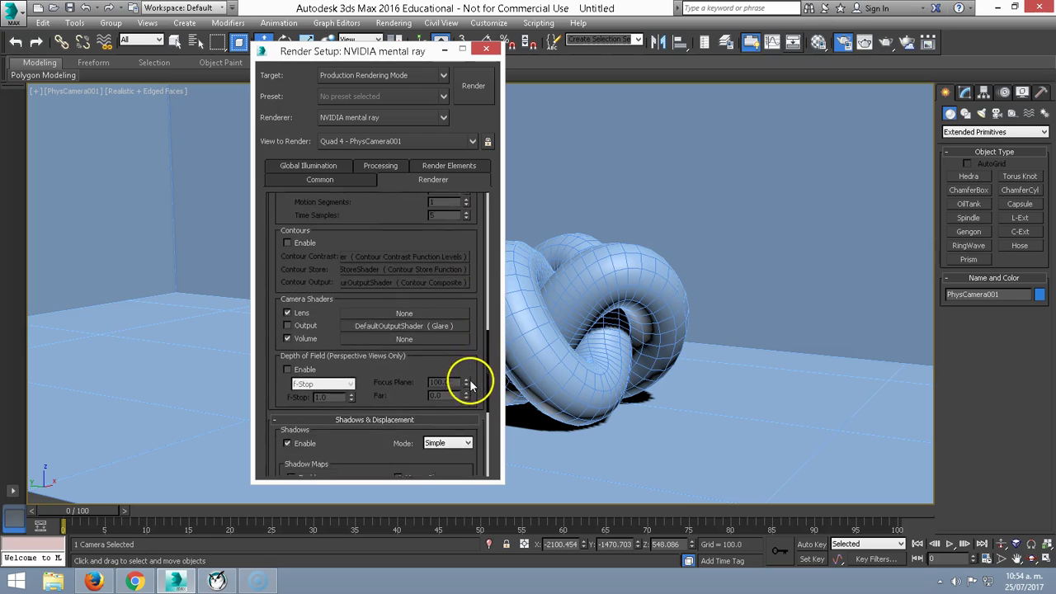
scroll(470, 386, down, 2)
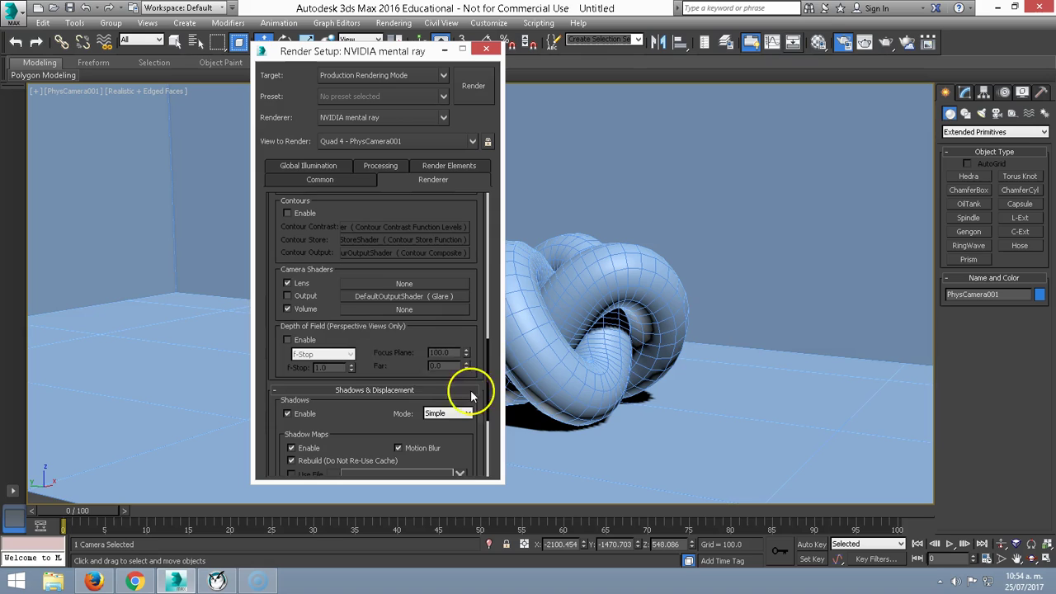
click(287, 284)
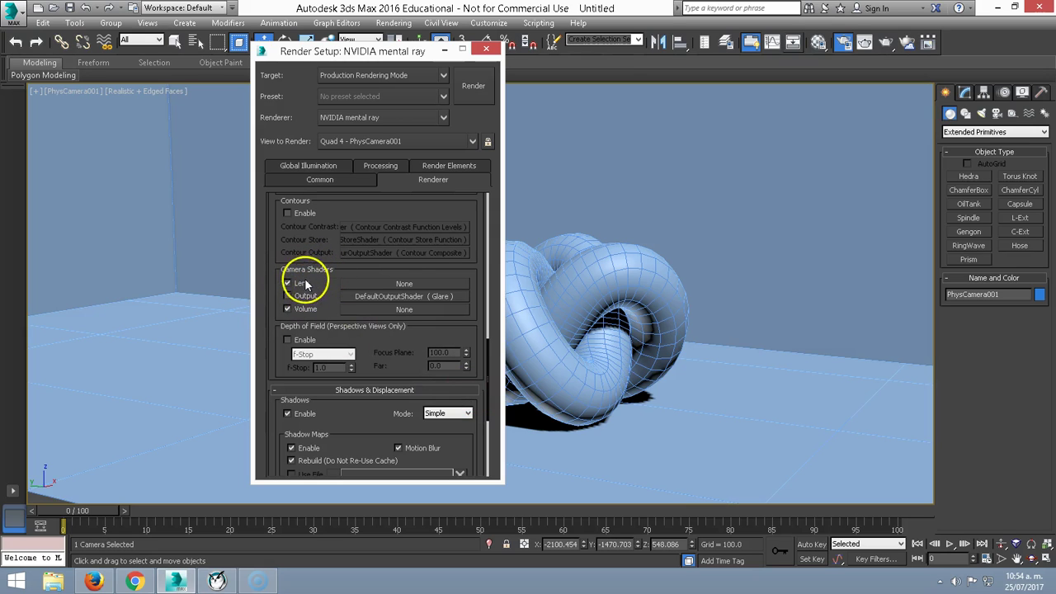
click(401, 285)
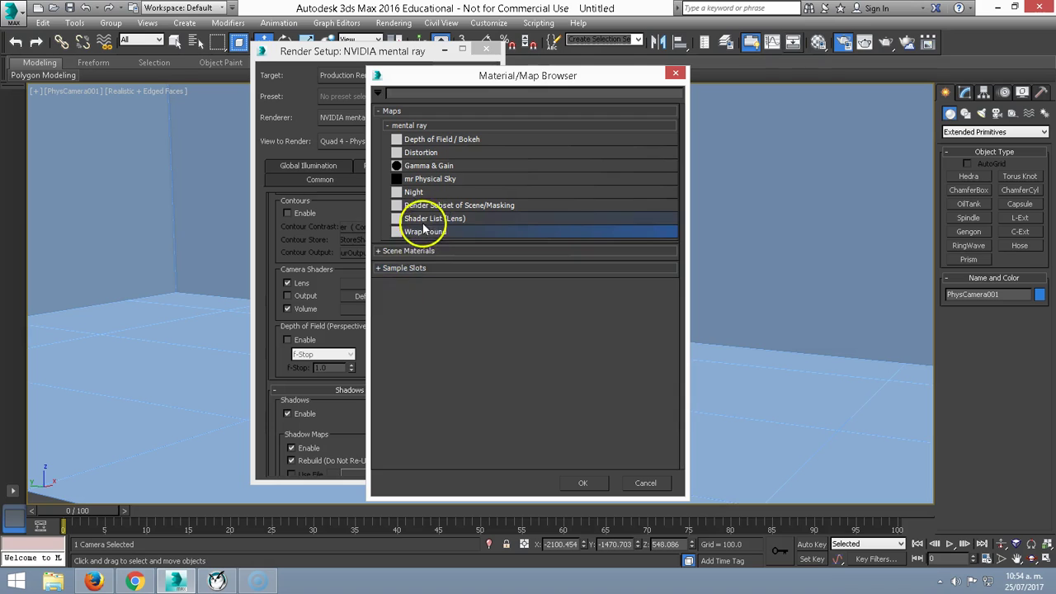
click(419, 233)
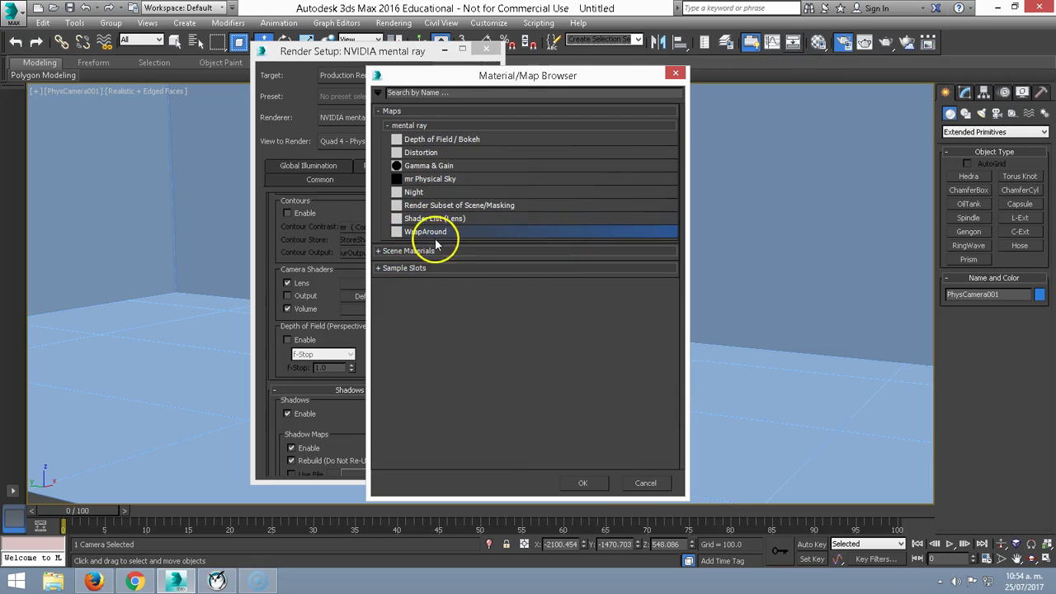
click(582, 483)
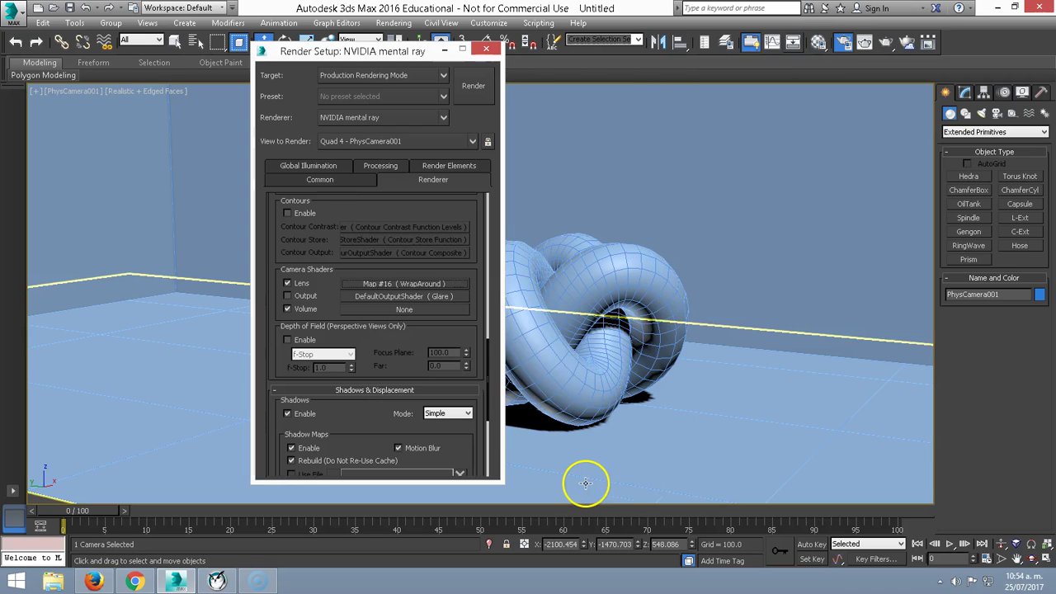
- Render the PhysCamera001 view
drag(384, 51, 321, 99)
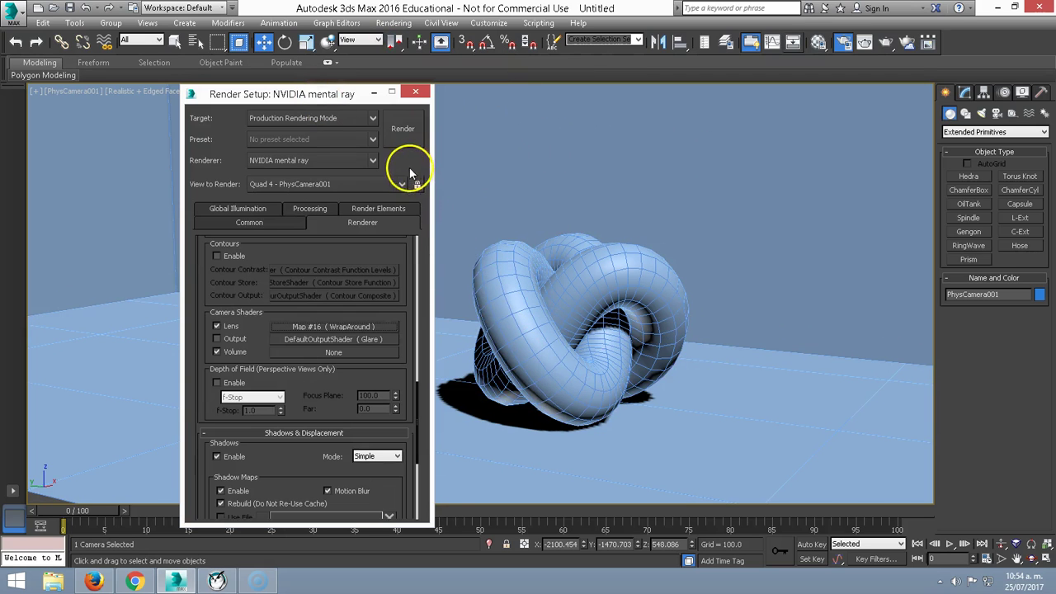
click(401, 133)
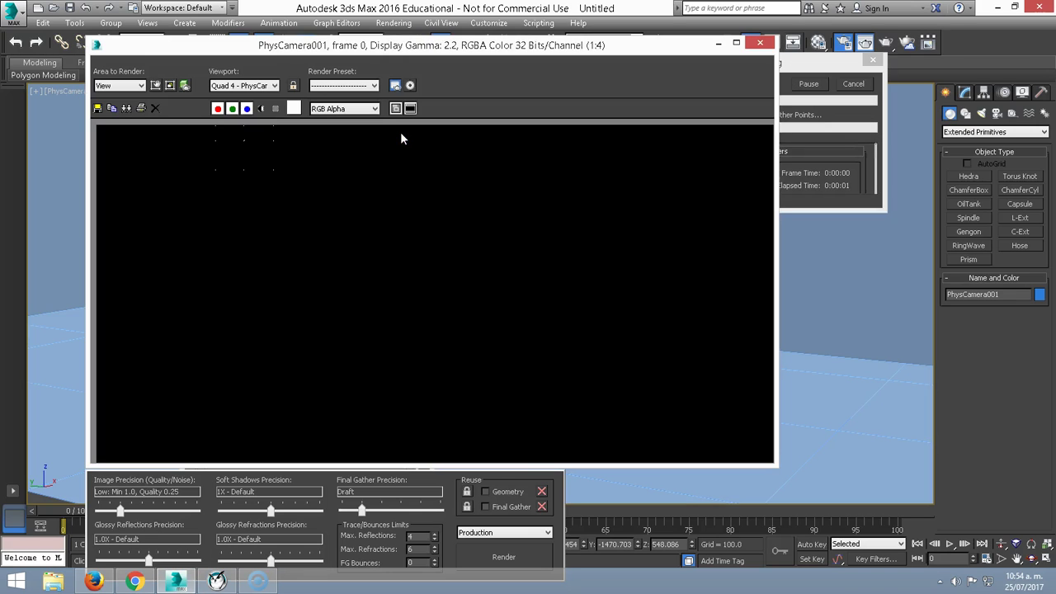
click(135, 582)
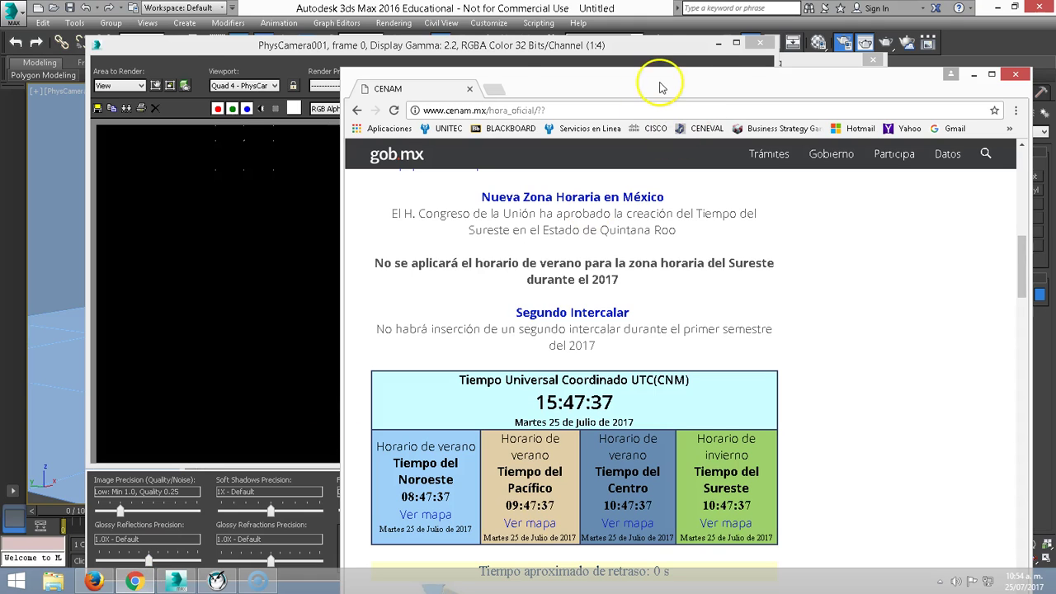
- Maximize Chrome, search a new tab for '3d panorama', and open then close the Panorama Viewer listing
drag(661, 87, 452, 43)
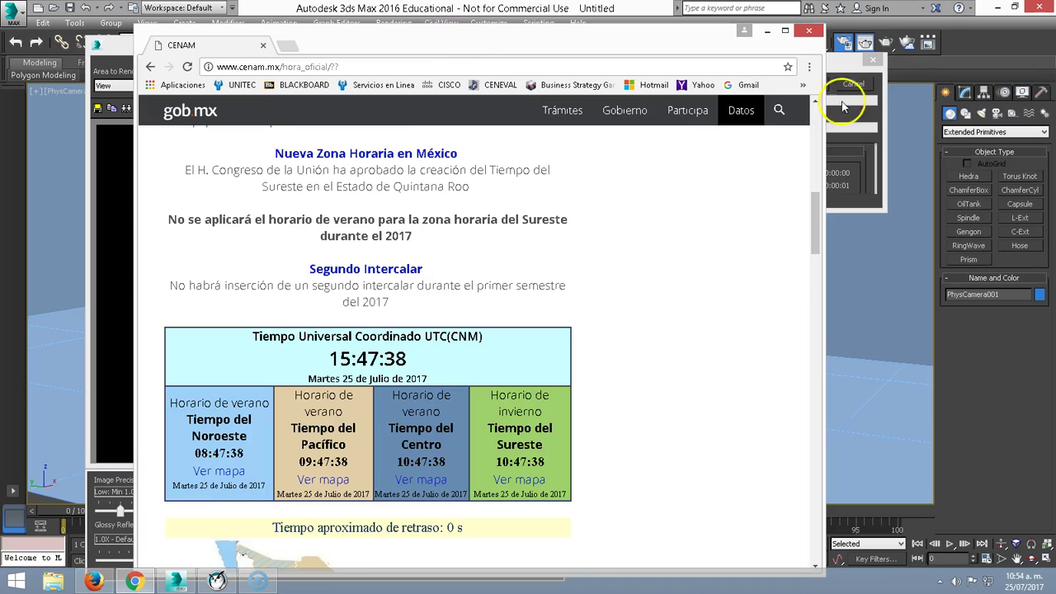
click(784, 31)
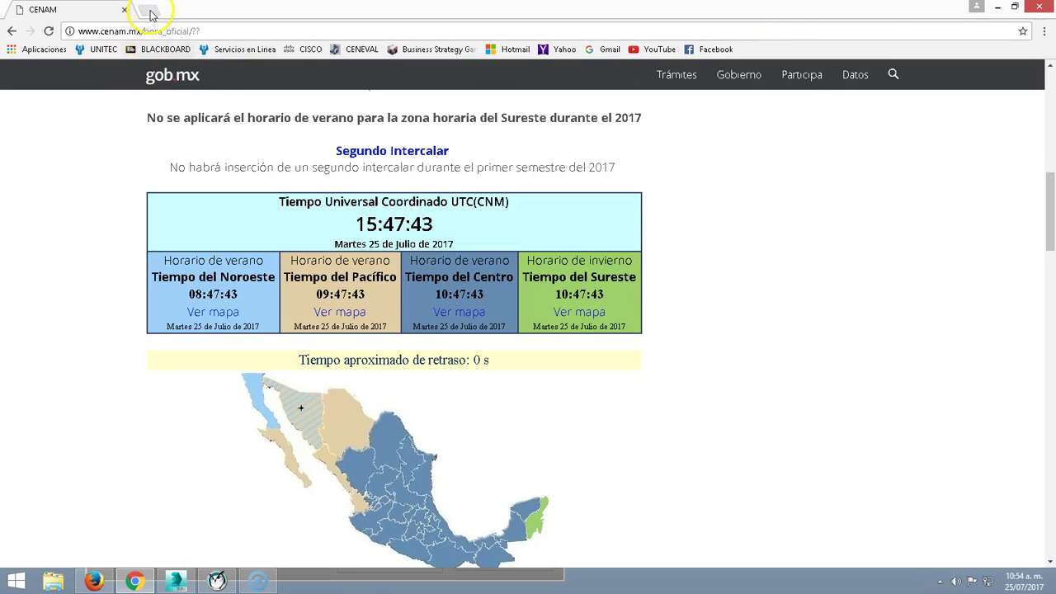
click(150, 11)
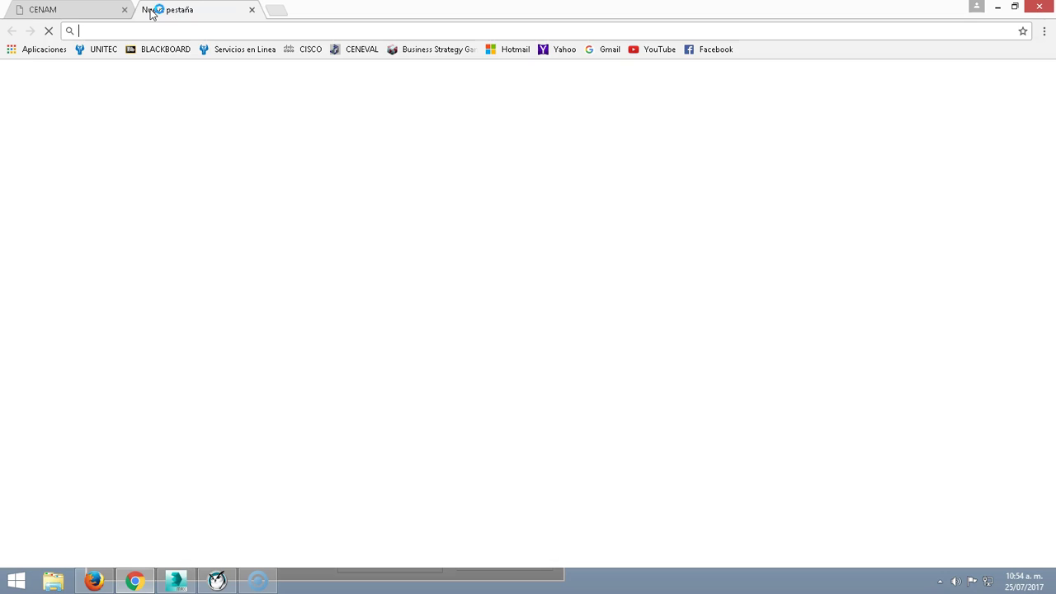
text(3)
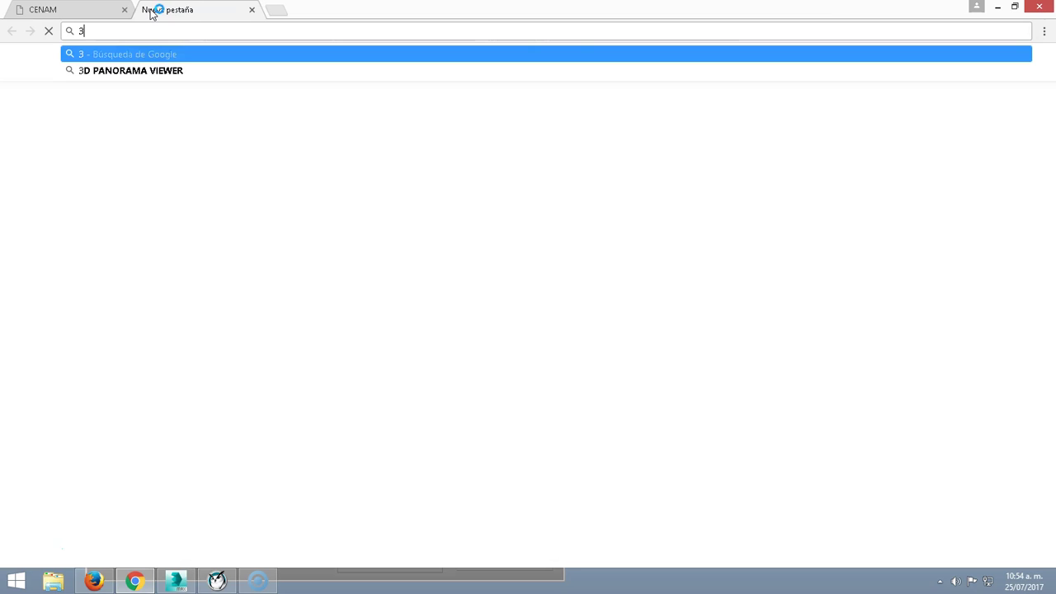
text(d panorama)
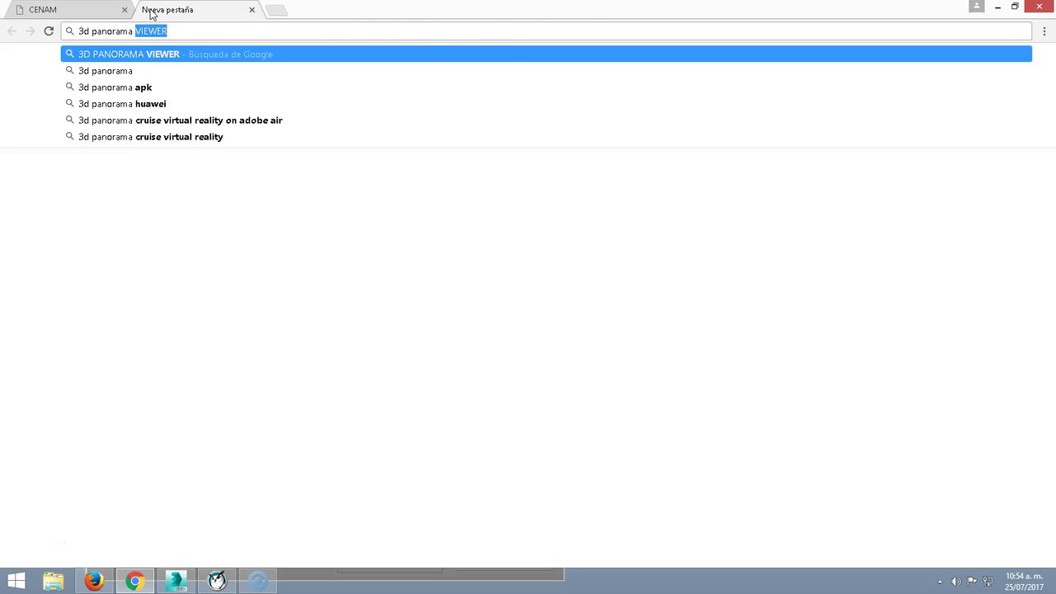
key(Return)
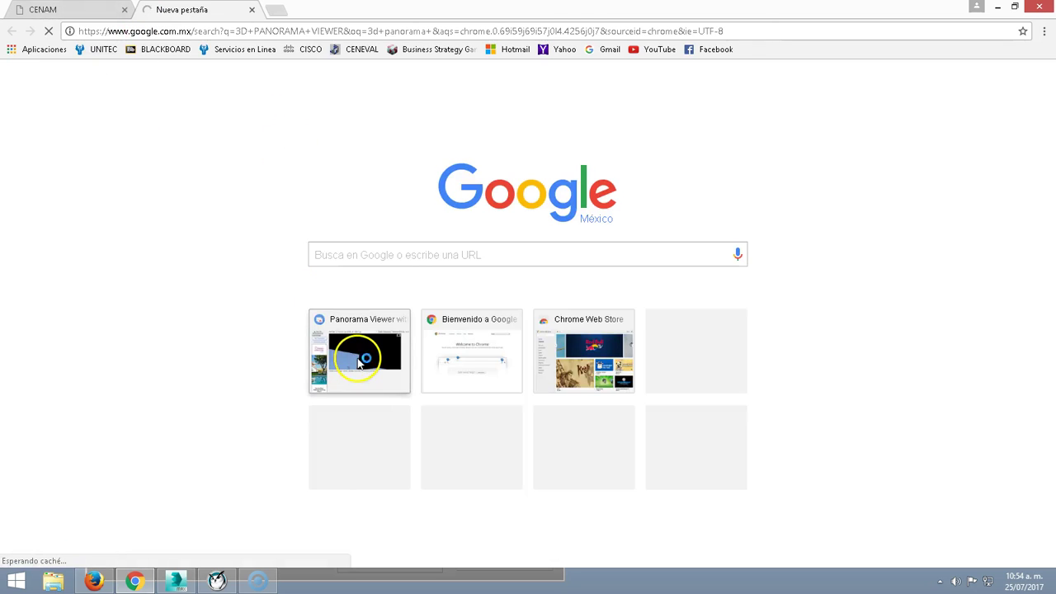
click(184, 190)
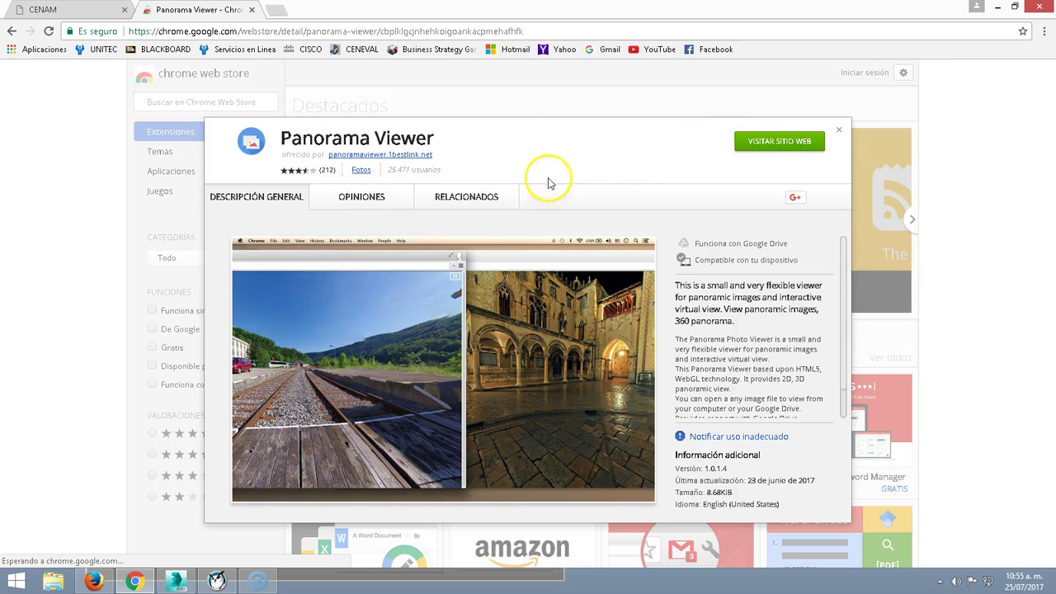
click(842, 132)
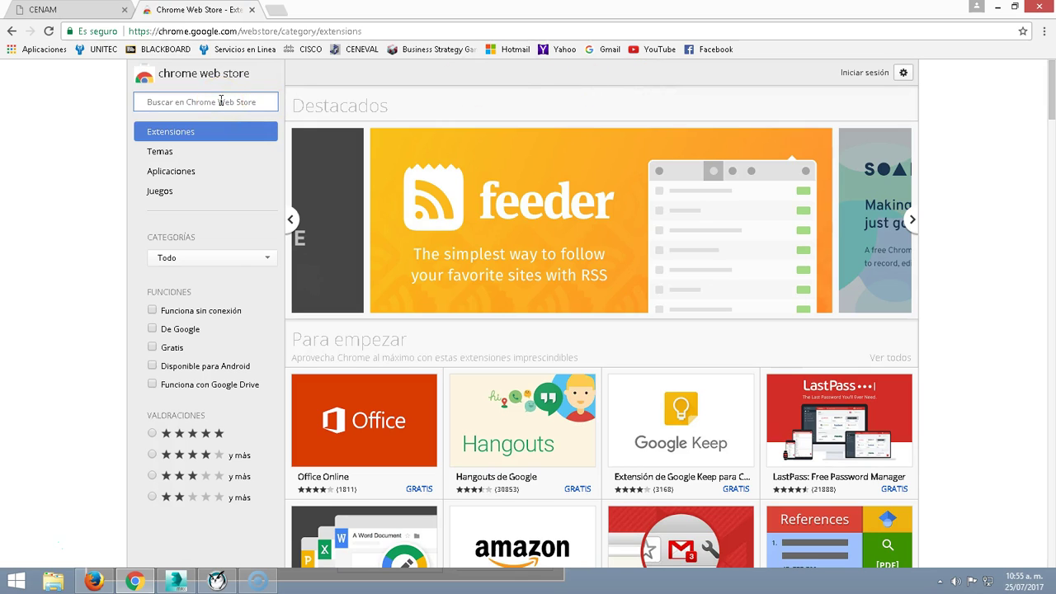
- Search the store for 'panorama viewer', open the Panorama Viewer details, and start a Google+ share
text(panorama)
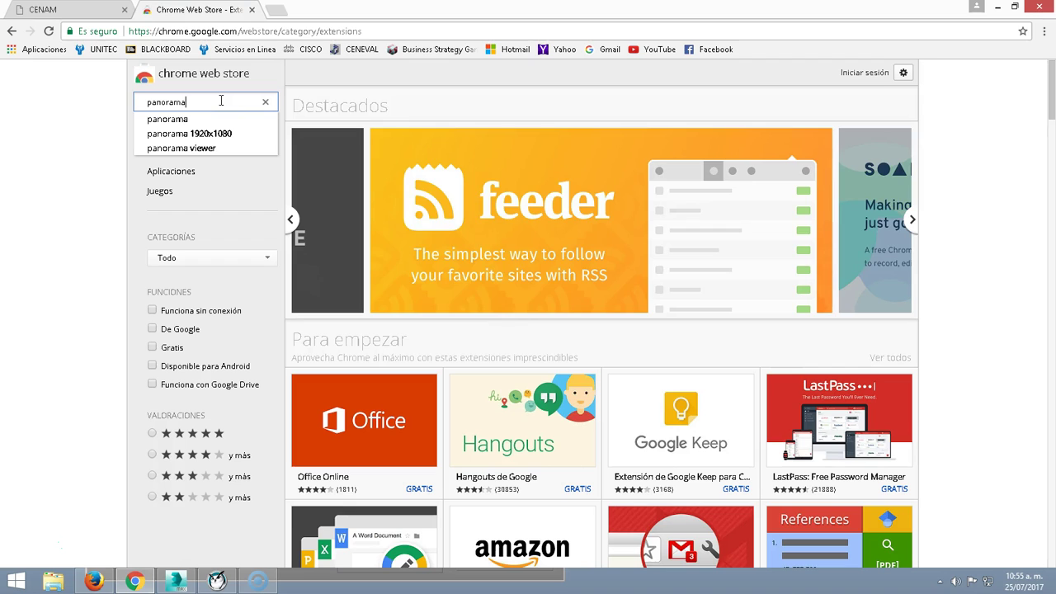
click(207, 151)
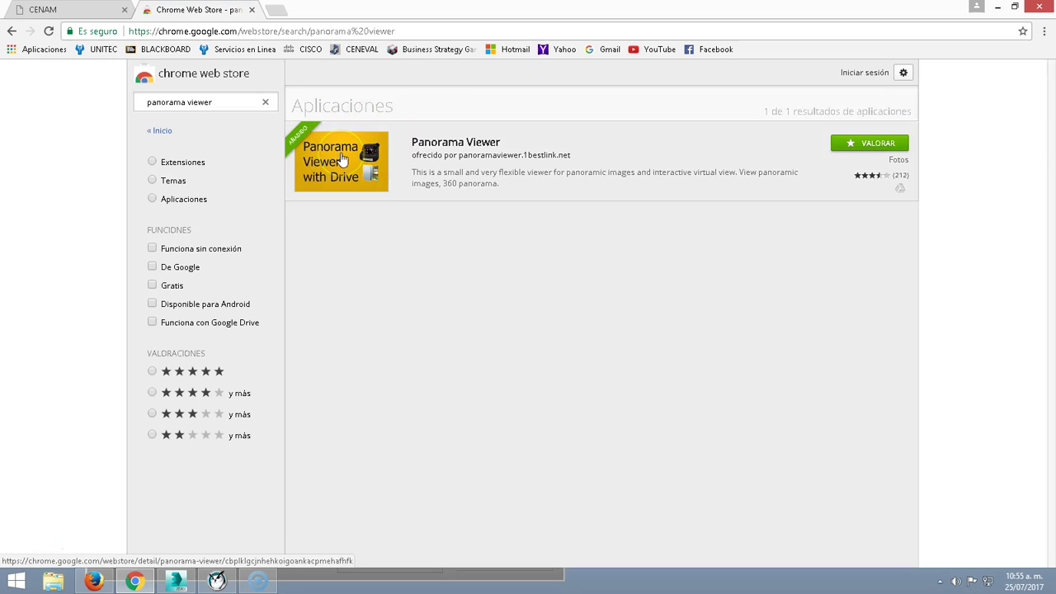
click(343, 158)
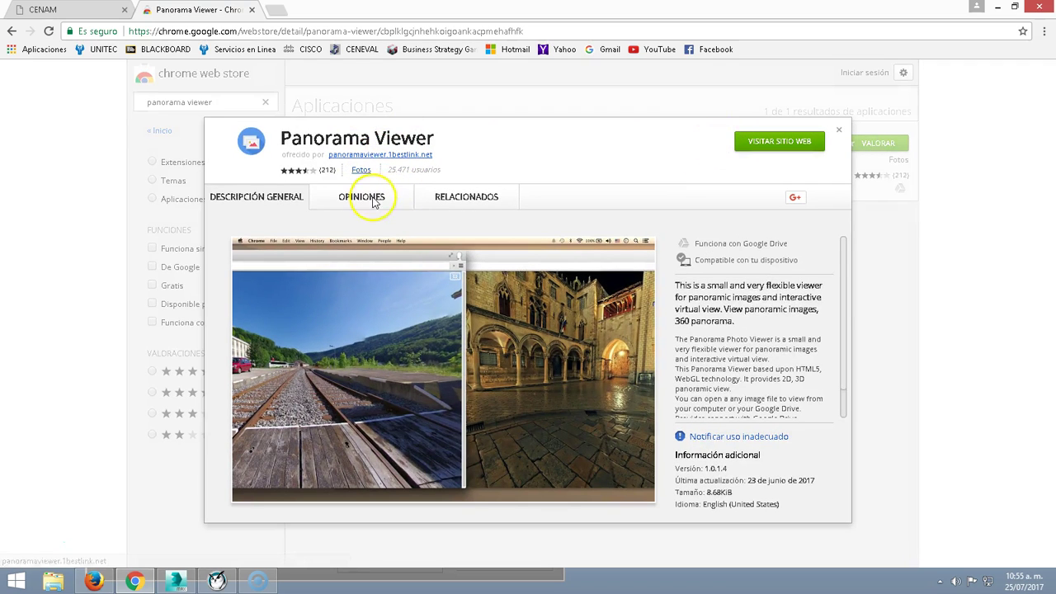
drag(845, 285, 849, 349)
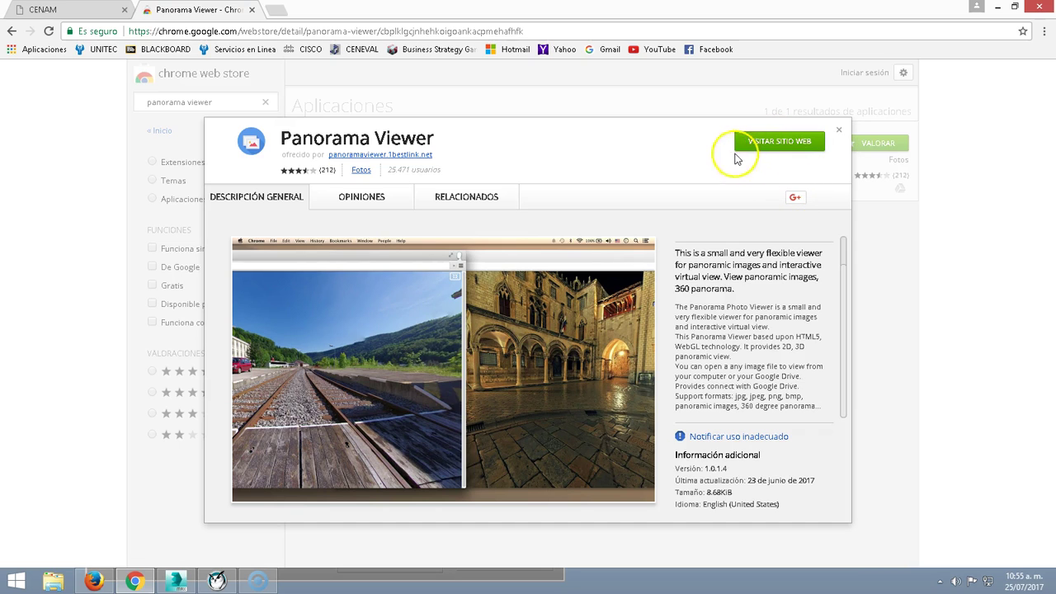
click(798, 202)
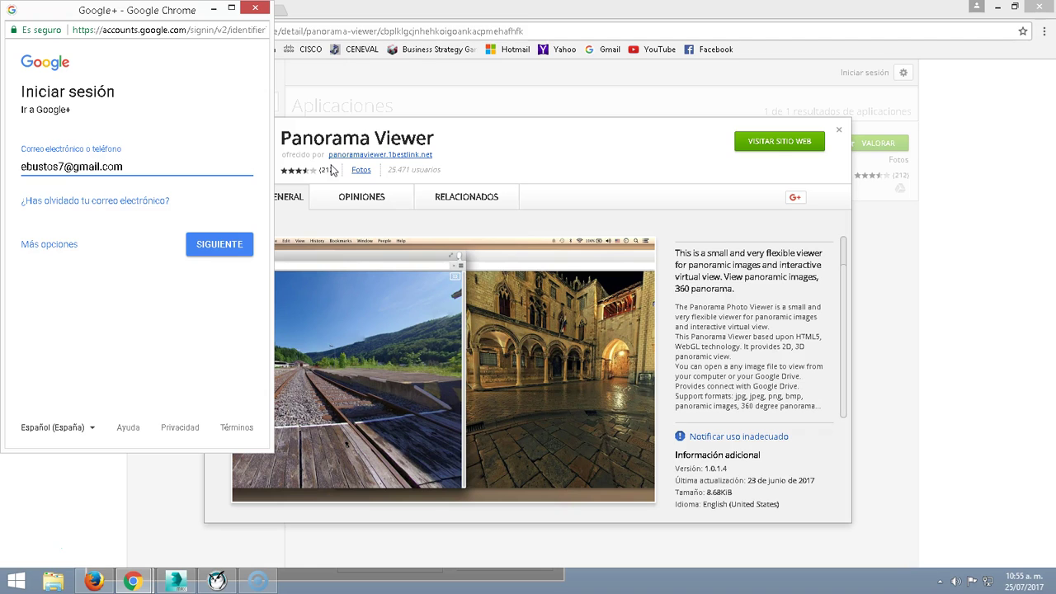
- Sign in with the account e-mail and password, decline saving the password, and minimize the share window
click(219, 256)
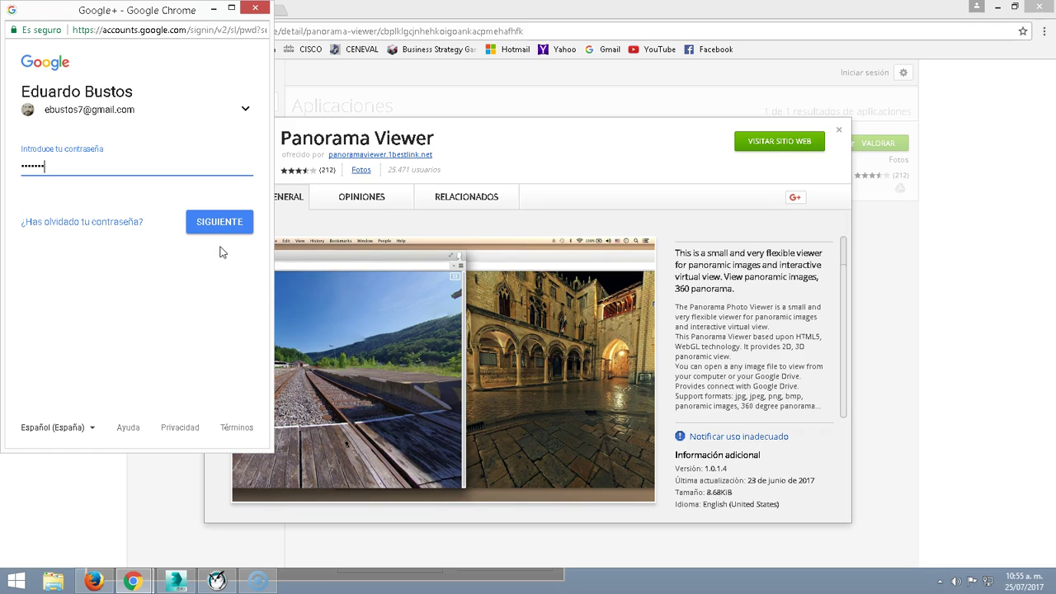
click(216, 223)
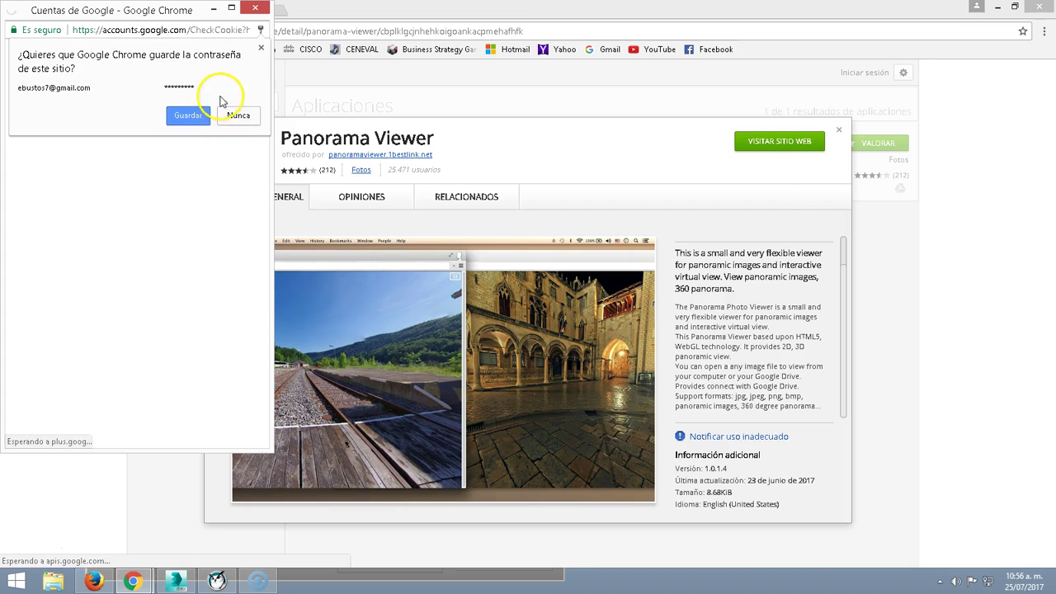
click(237, 116)
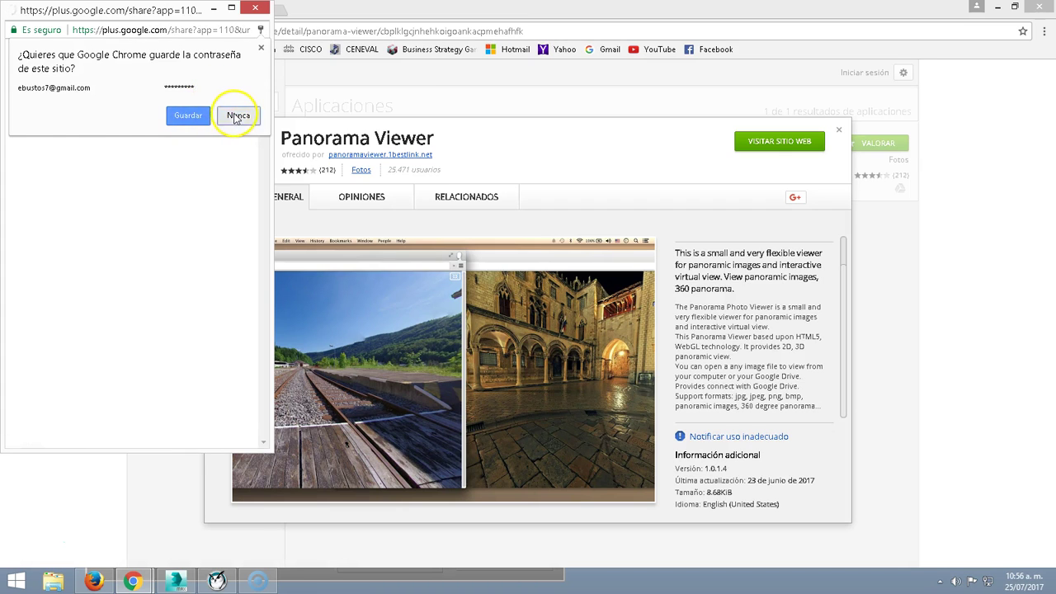
click(213, 8)
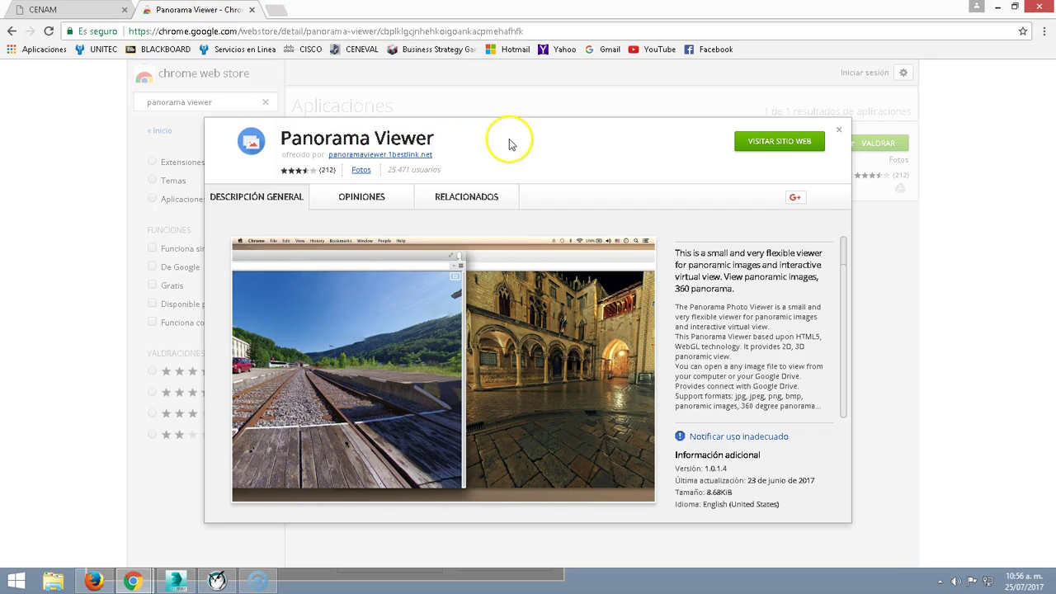
- Open the Panorama Viewer website, then minimize the rendered frame window in 3ds Max
click(415, 157)
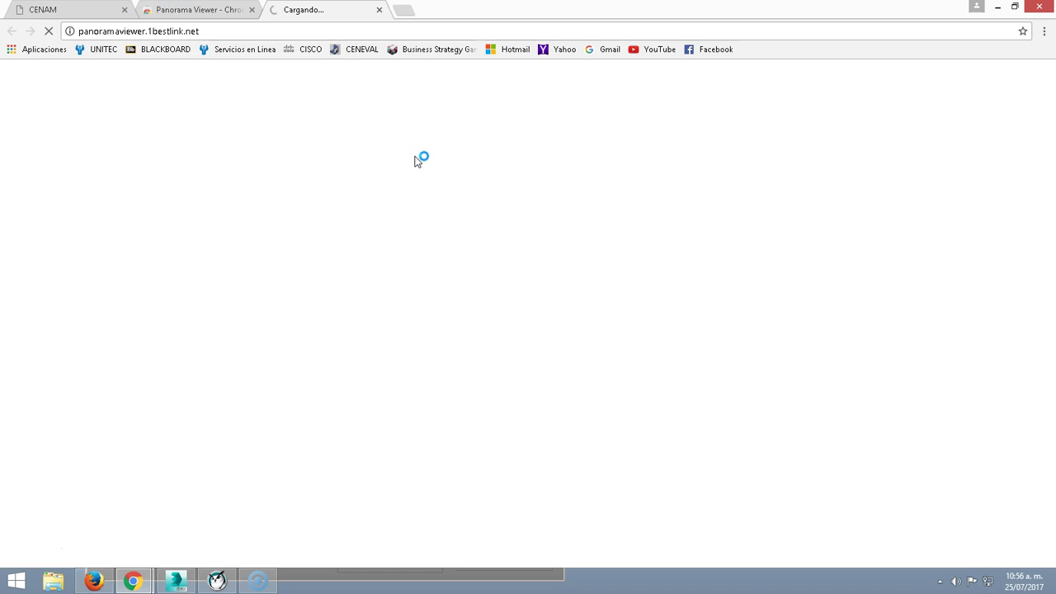
click(178, 581)
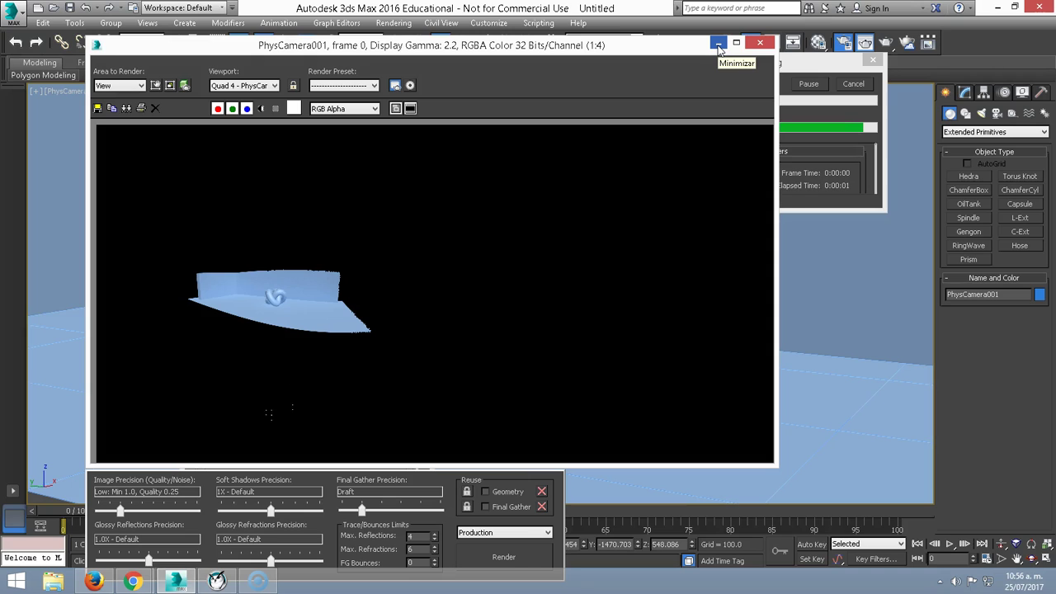
click(719, 44)
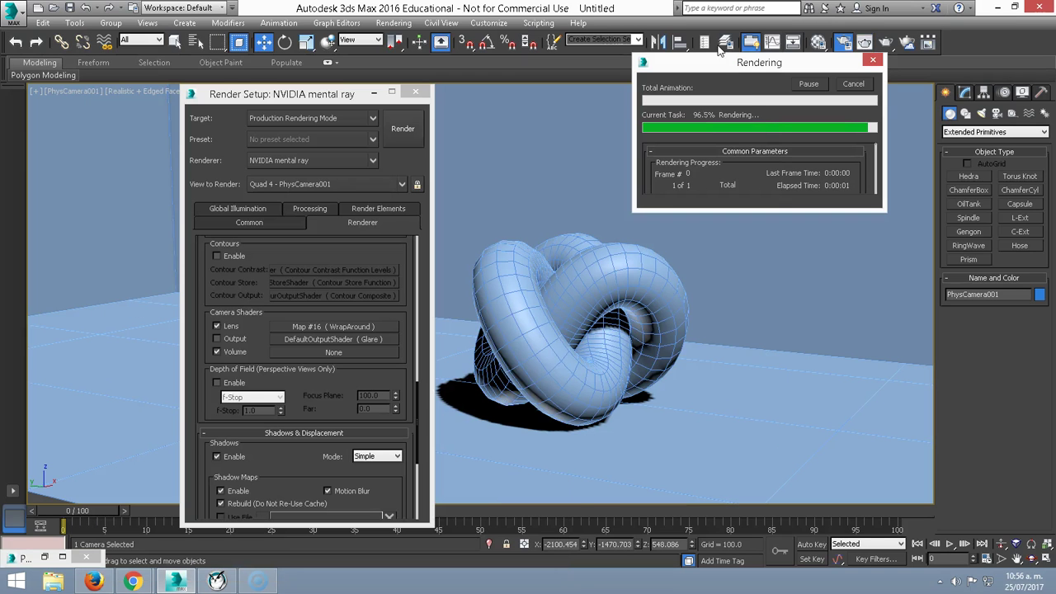
- Bring back the Google+ share window full screen and open the Panorama Viewer Web Store page
click(132, 581)
click(208, 473)
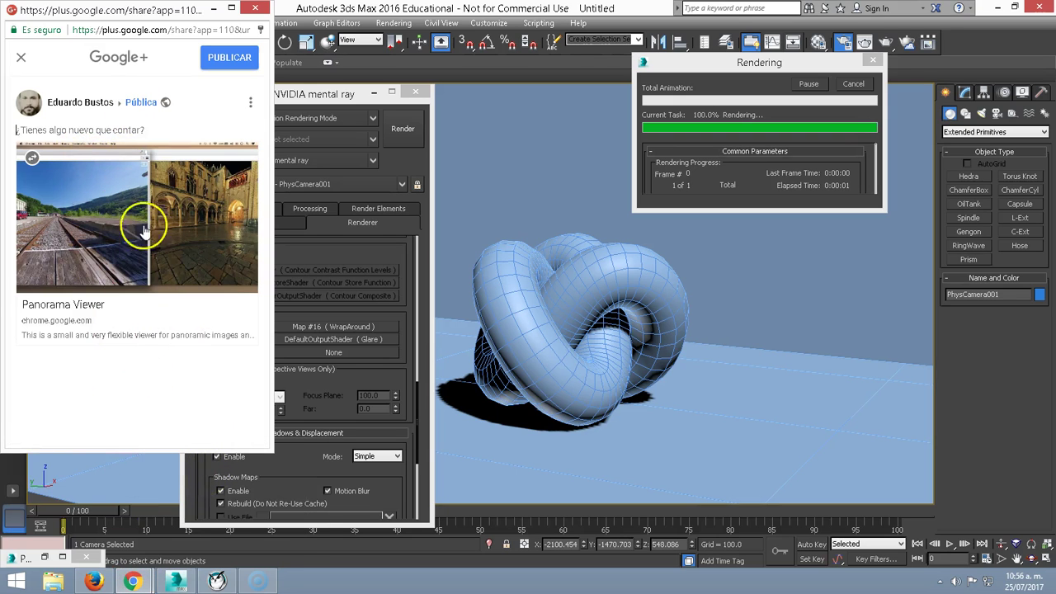
click(232, 8)
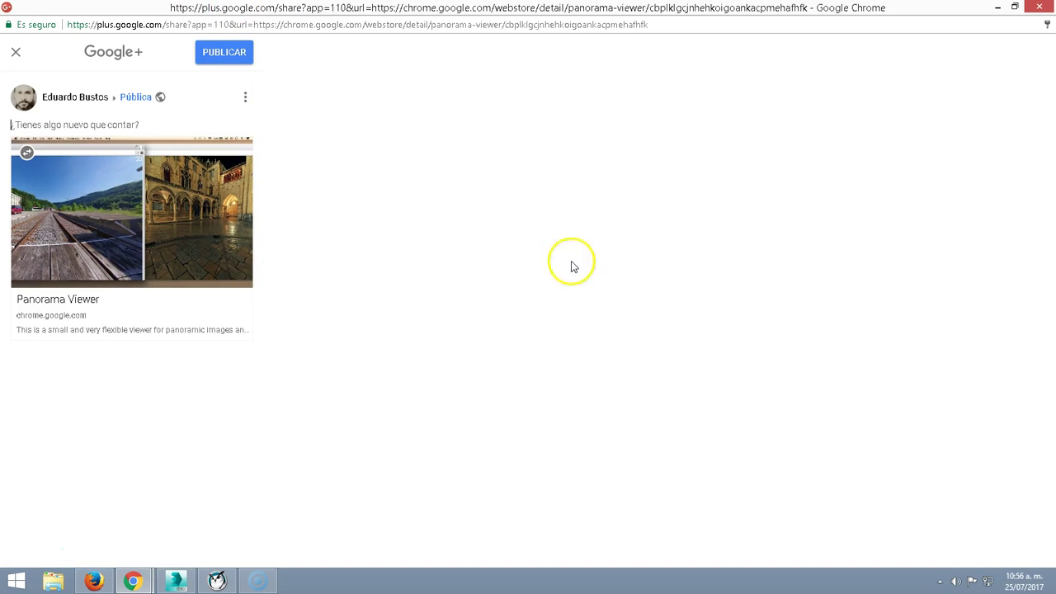
click(91, 252)
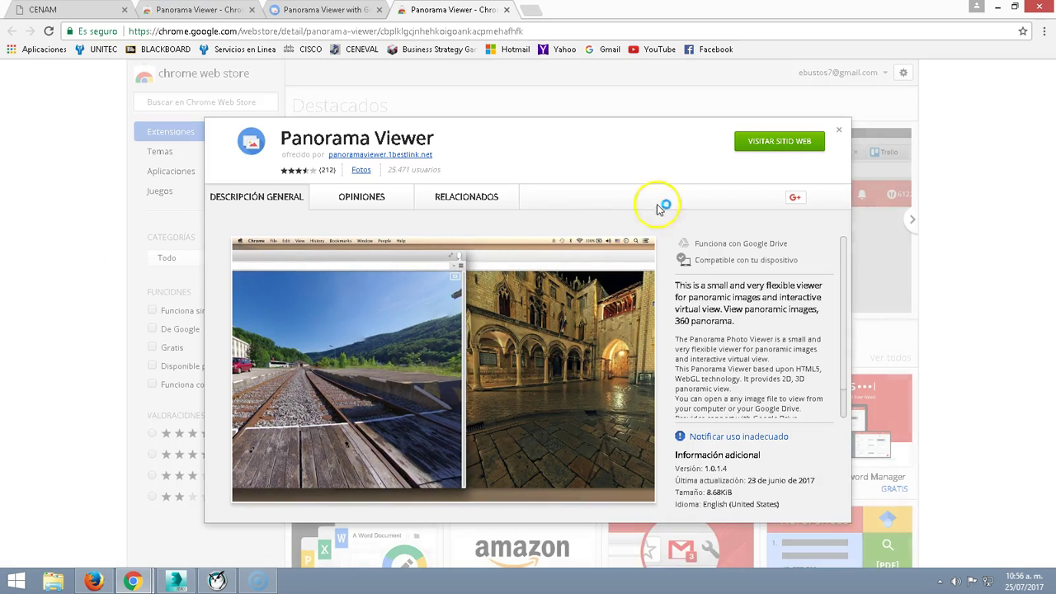
- Close the Panorama Viewer details dialog and browse the Chrome Web Store page
click(665, 109)
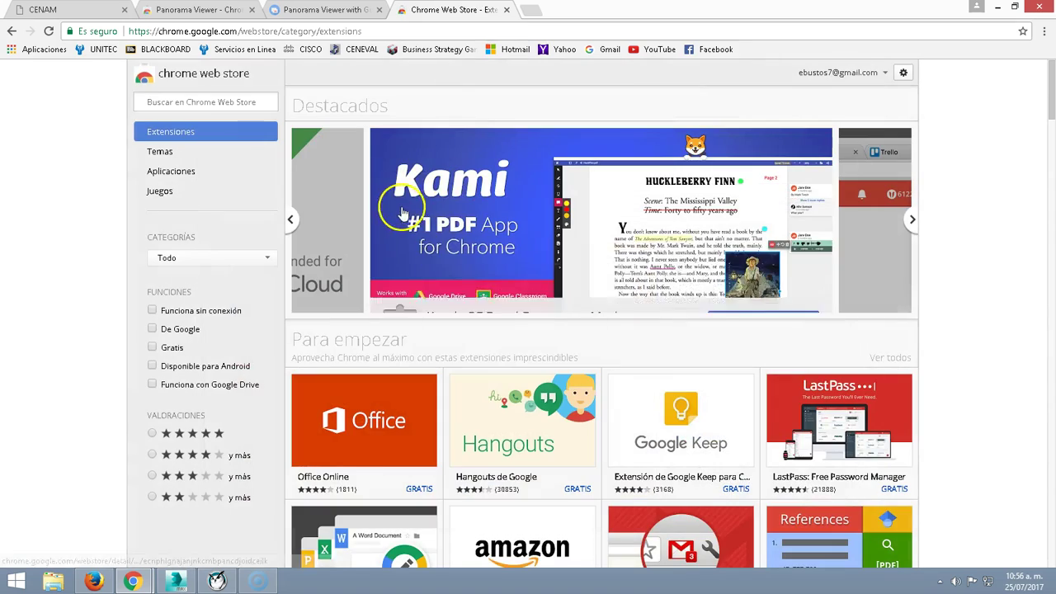
mouse_move(1051, 99)
mouse_down()
mouse_move(1054, 394)
mouse_move(1051, 68)
mouse_up()
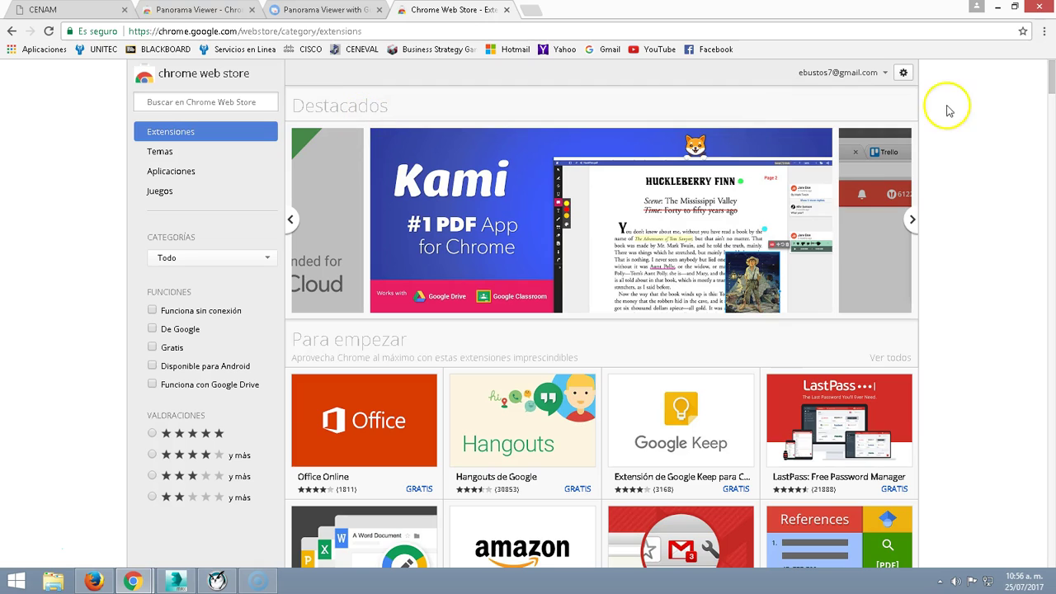
click(904, 73)
click(956, 109)
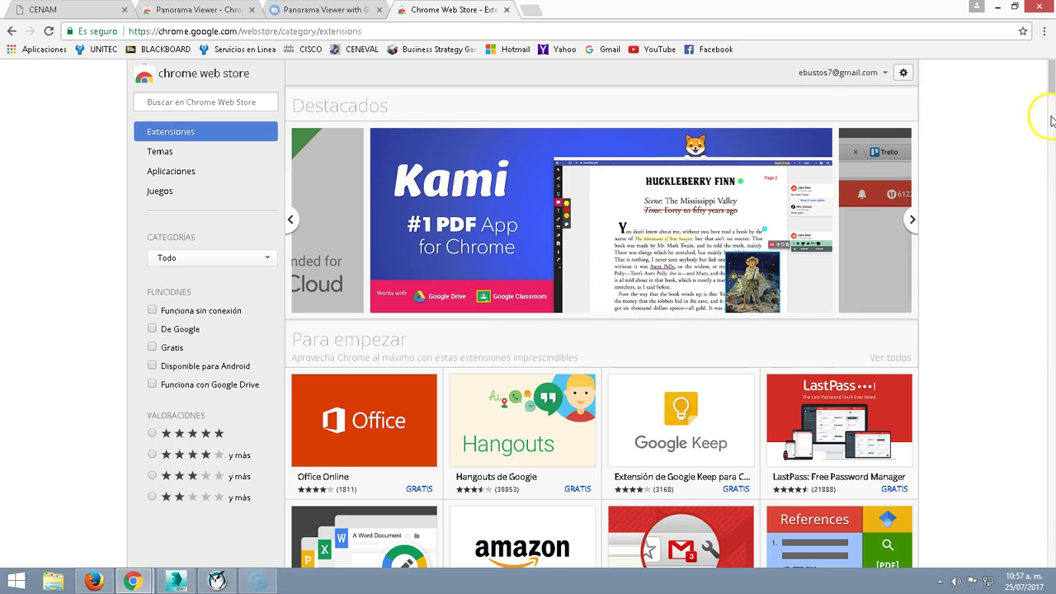
scroll(1004, 261, down, 2)
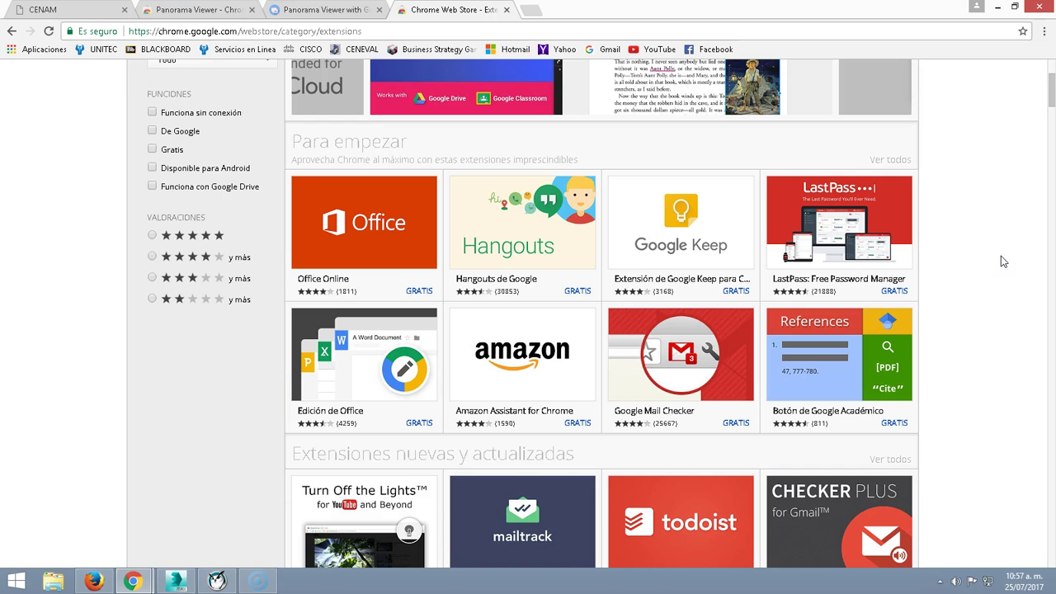
scroll(1004, 262, up, 2)
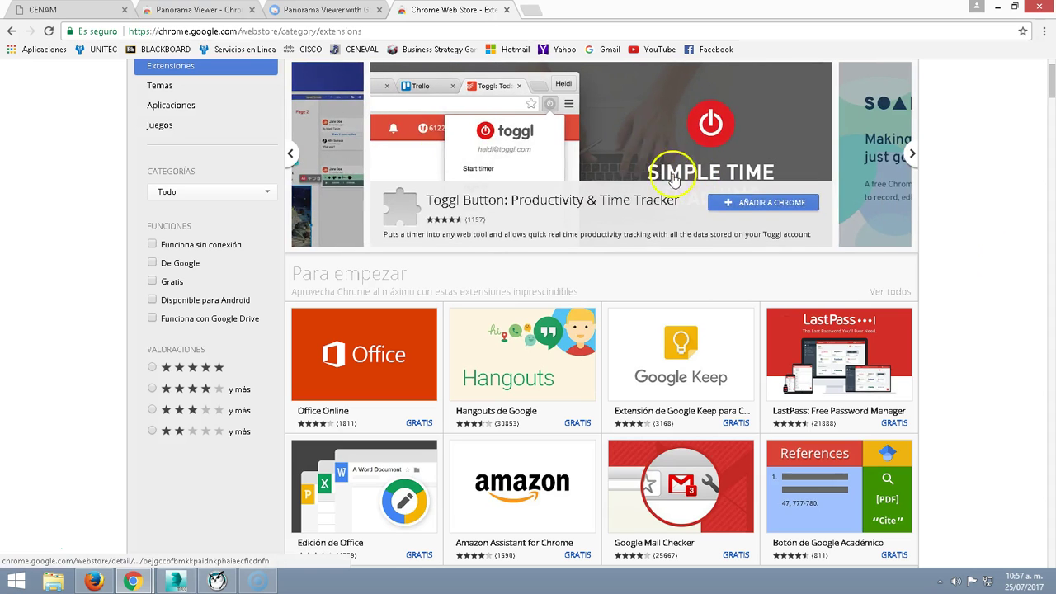
- Switch to the Panorama Viewer with Google Drive tab, then restore 3ds Max's rendered panorama frame
click(318, 15)
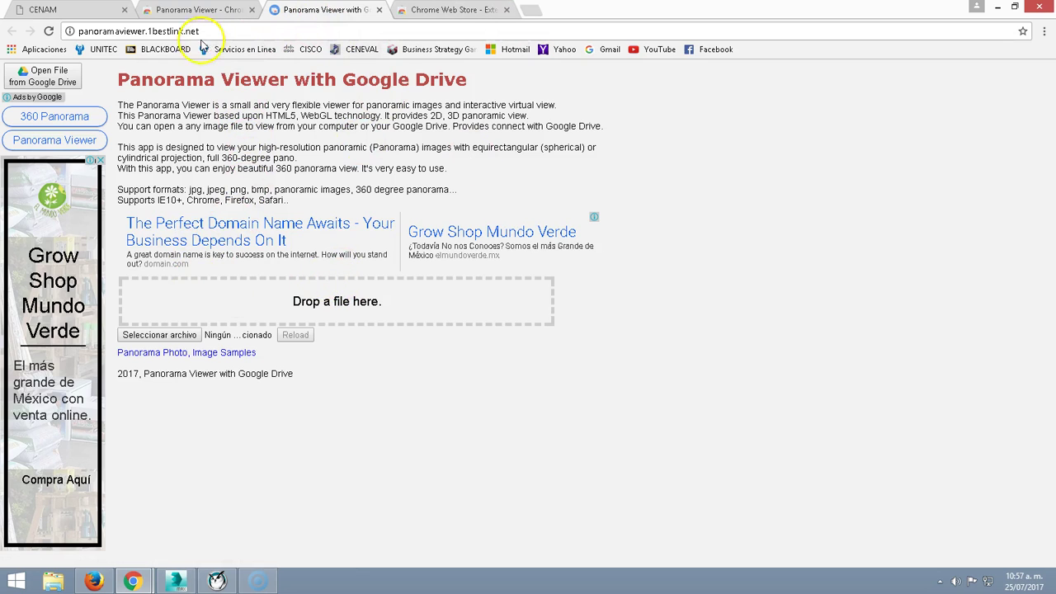
click(1014, 8)
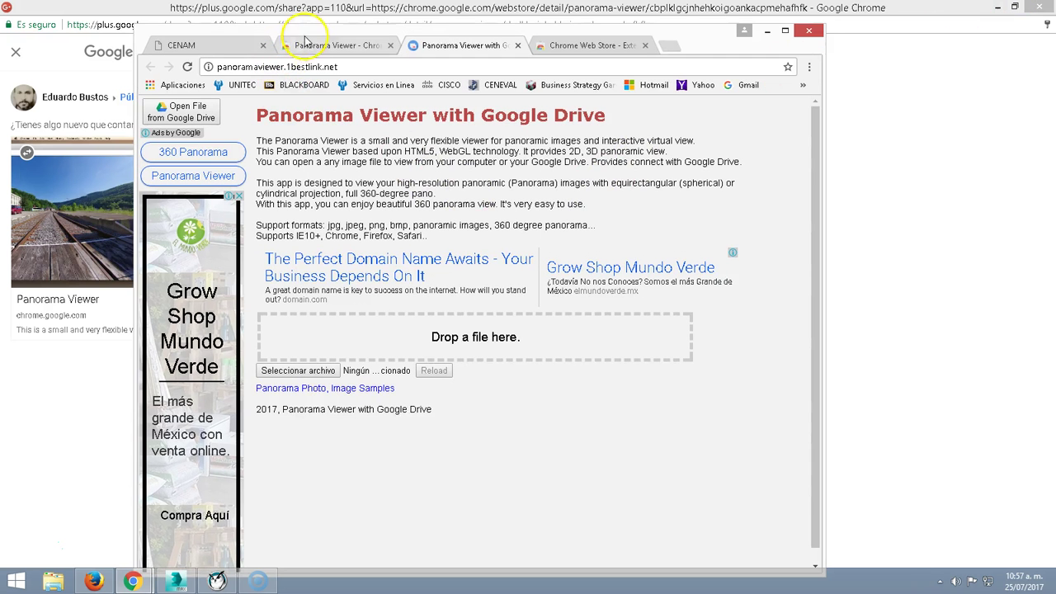
click(168, 582)
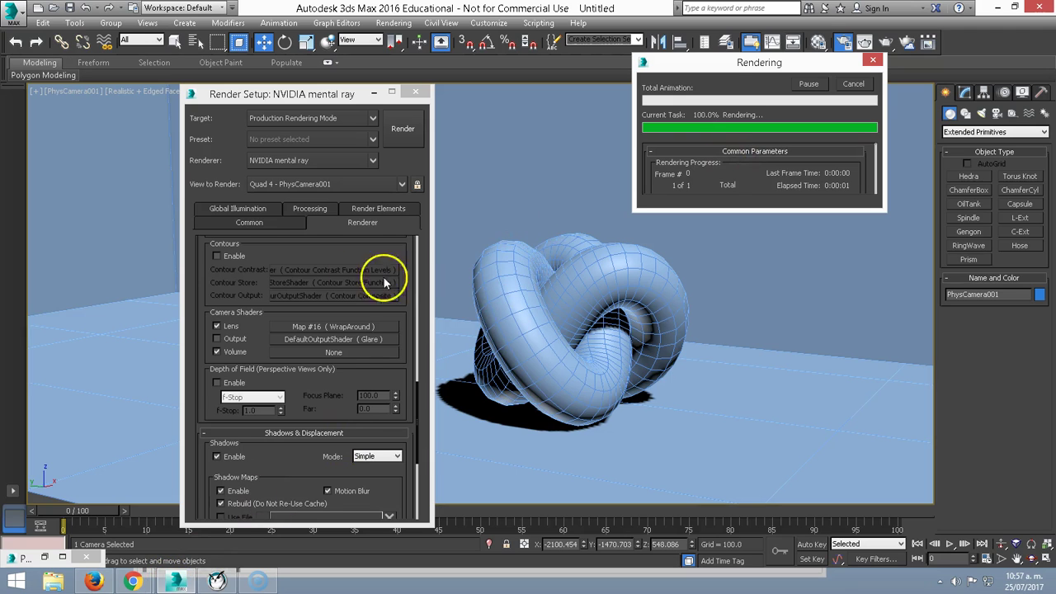
click(62, 558)
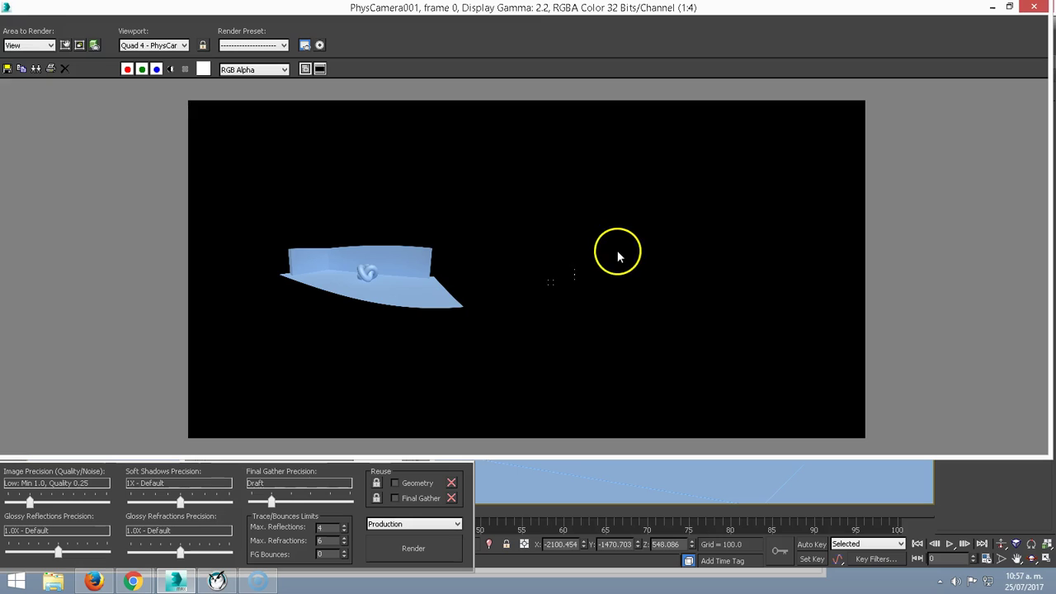
- Save the render as JPEG 'try' at quality 100 in Tutoriales, then close the frame window
click(8, 68)
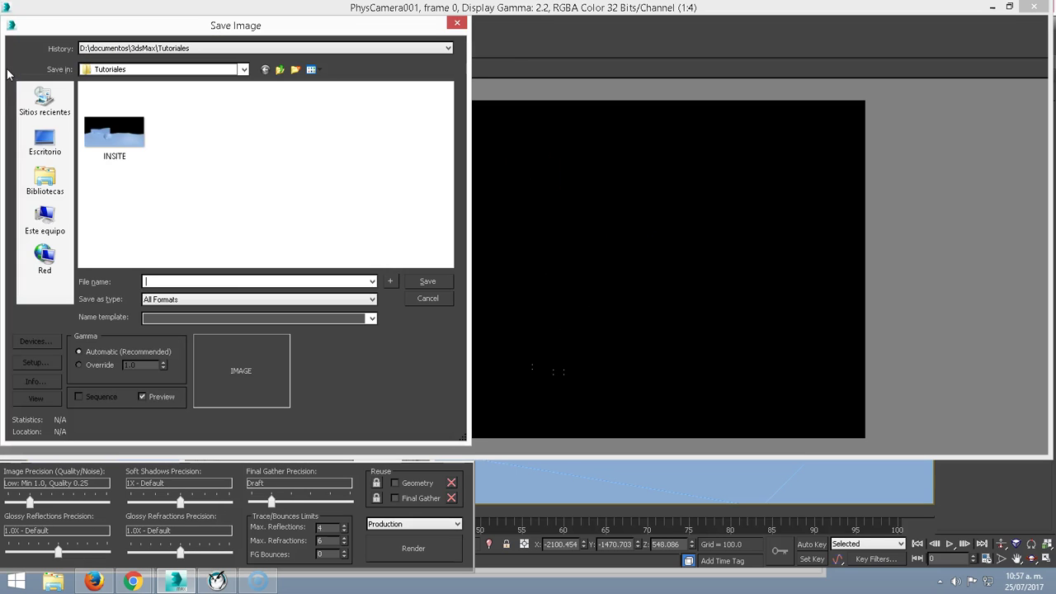
click(107, 139)
text(try)
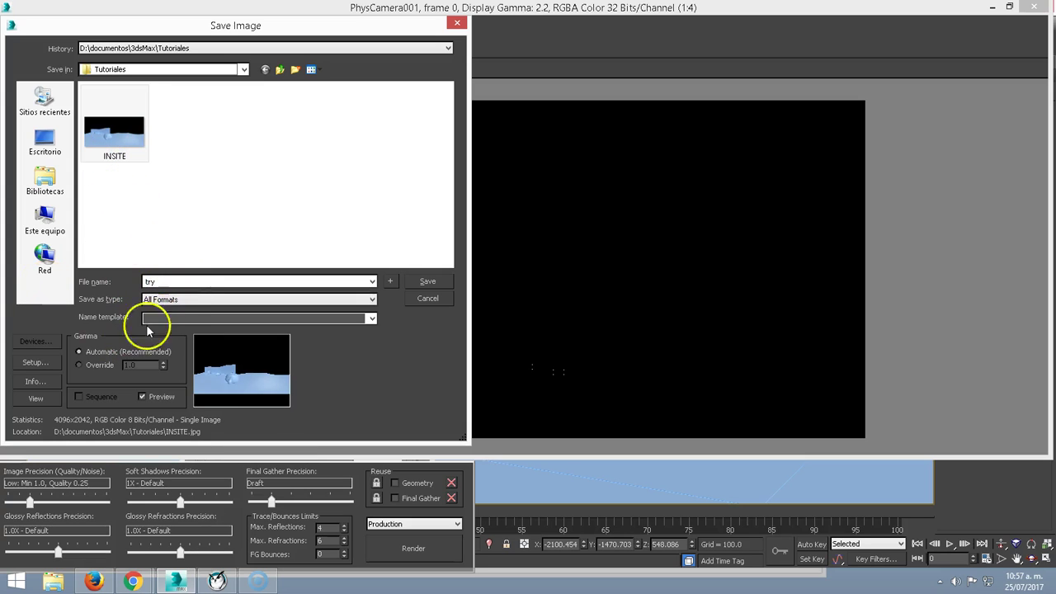
click(173, 299)
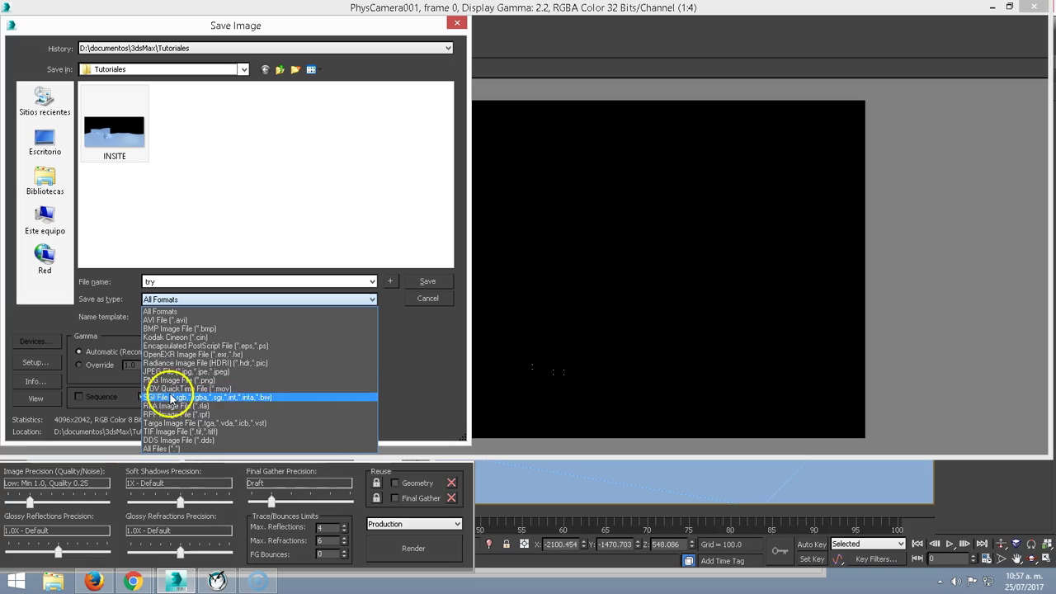
click(156, 375)
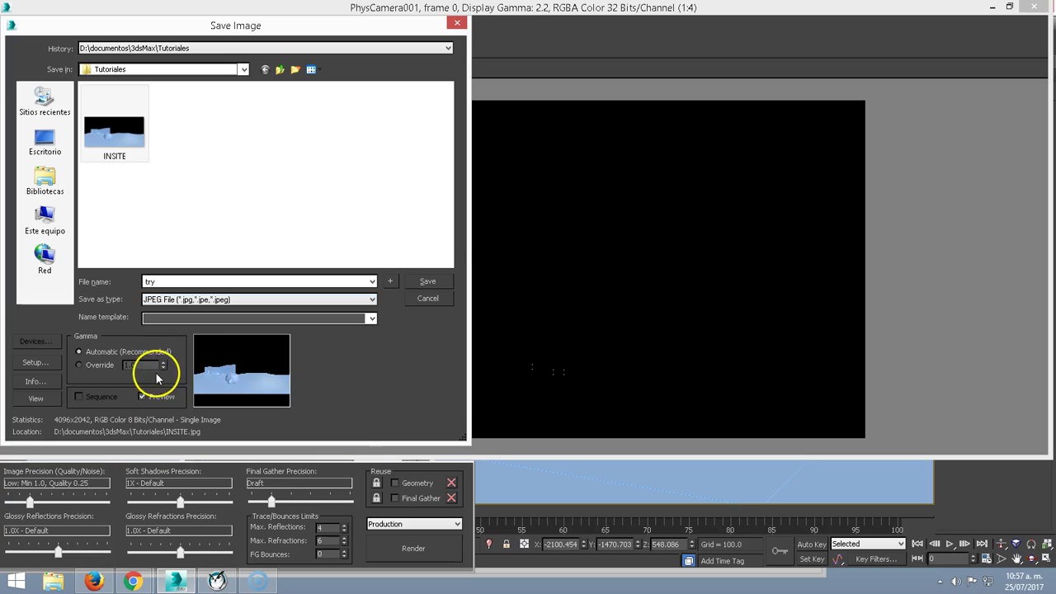
click(428, 280)
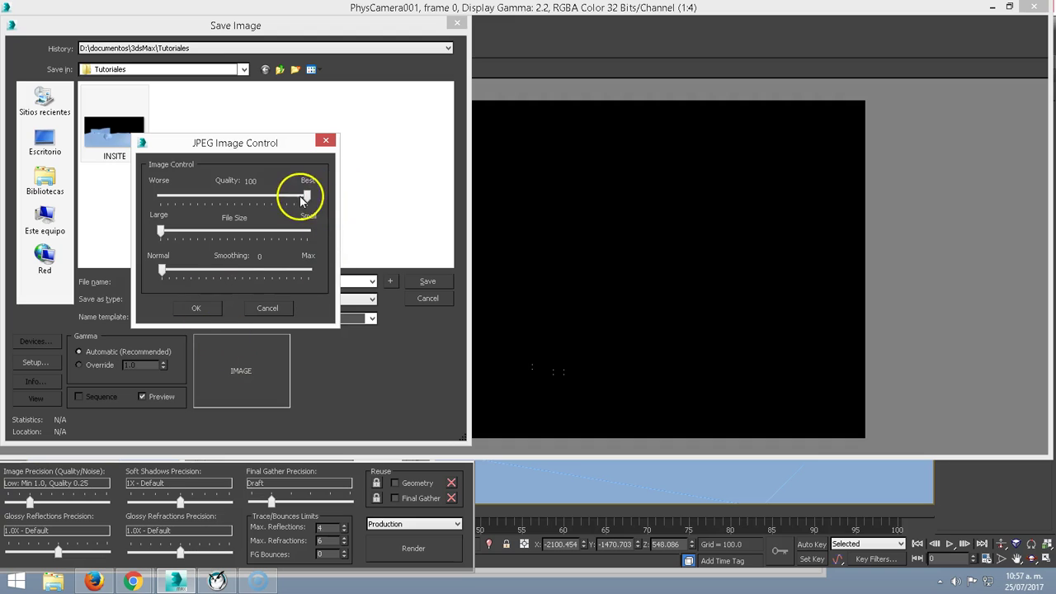
click(196, 308)
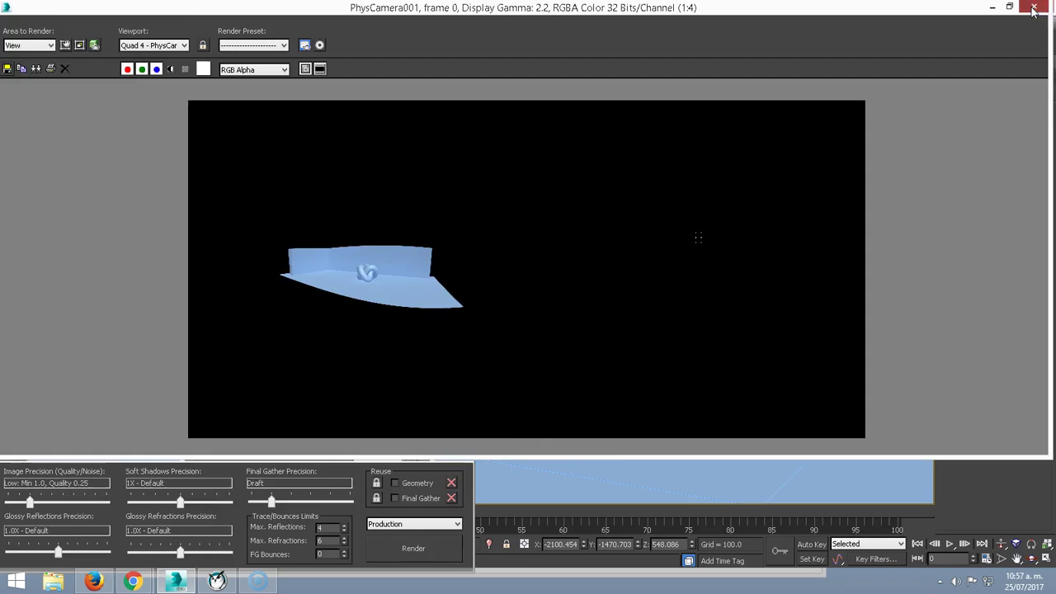
click(1033, 8)
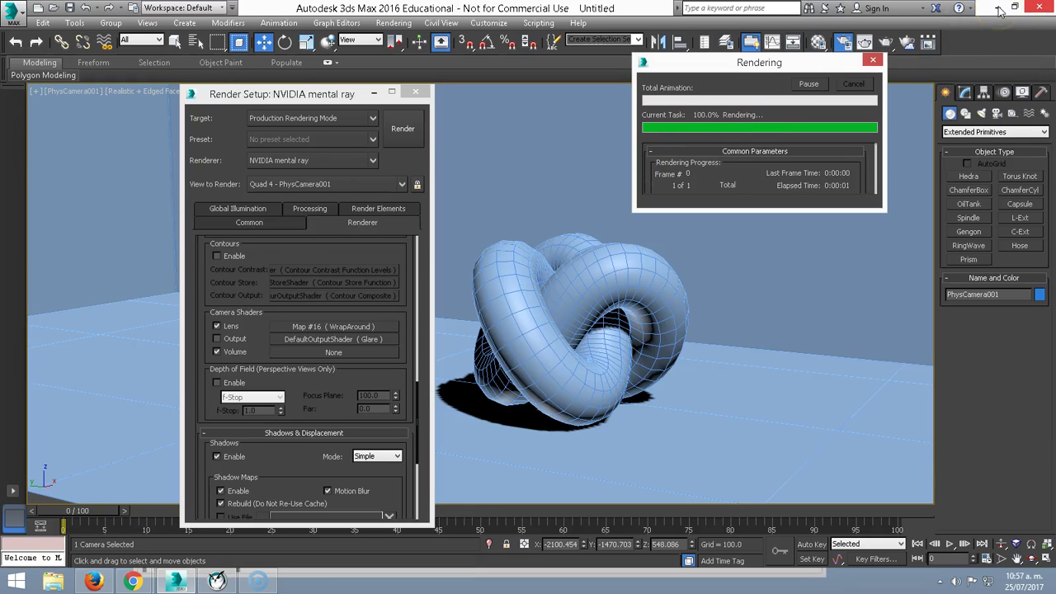
- Minimize 3ds Max, close the Google+ share window via Salir, and move Panorama Viewer aside
click(54, 582)
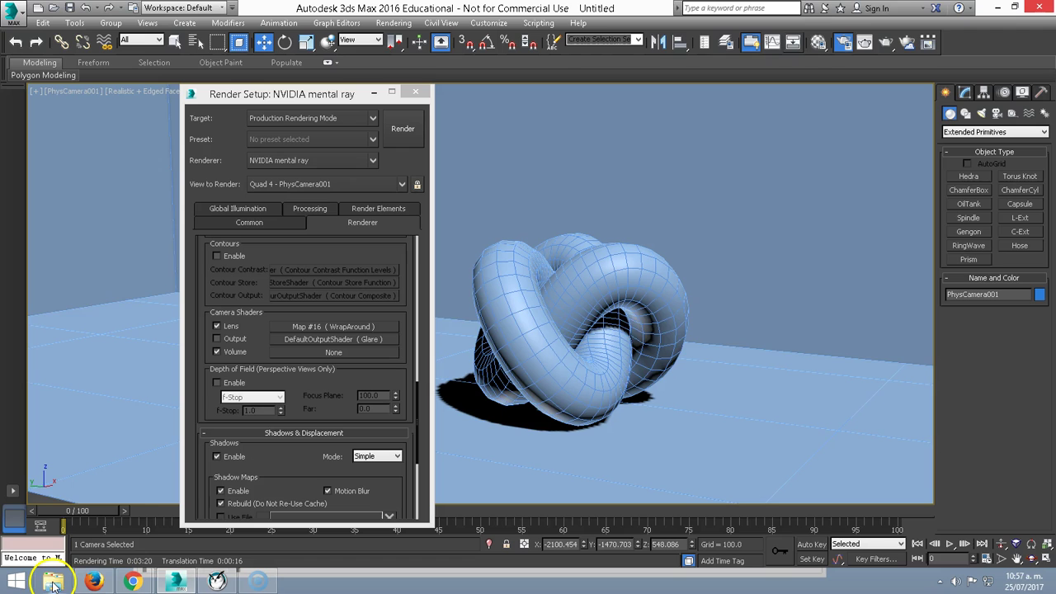
click(997, 10)
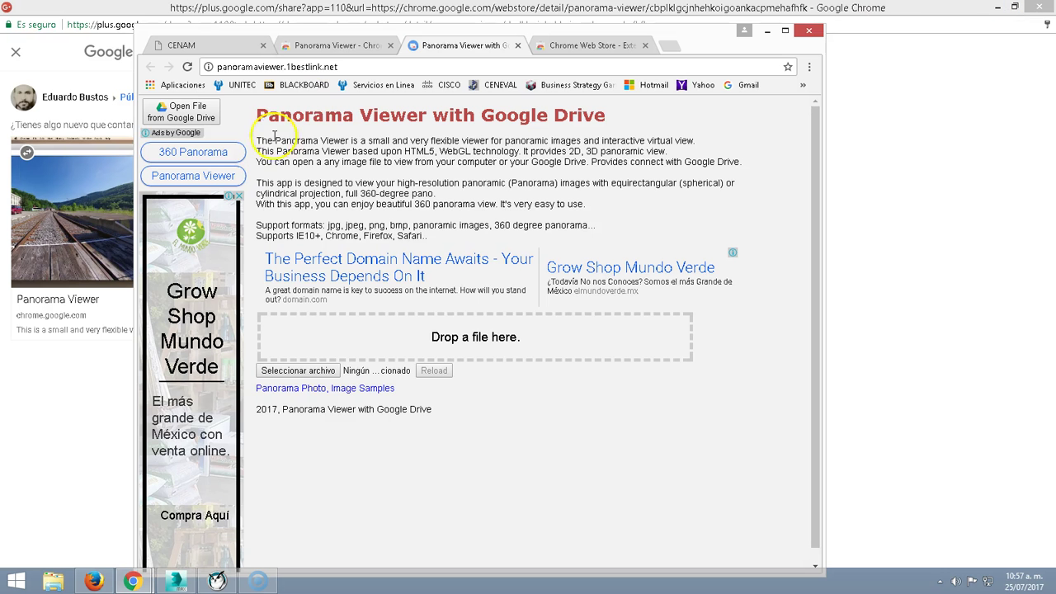
drag(446, 35, 747, 124)
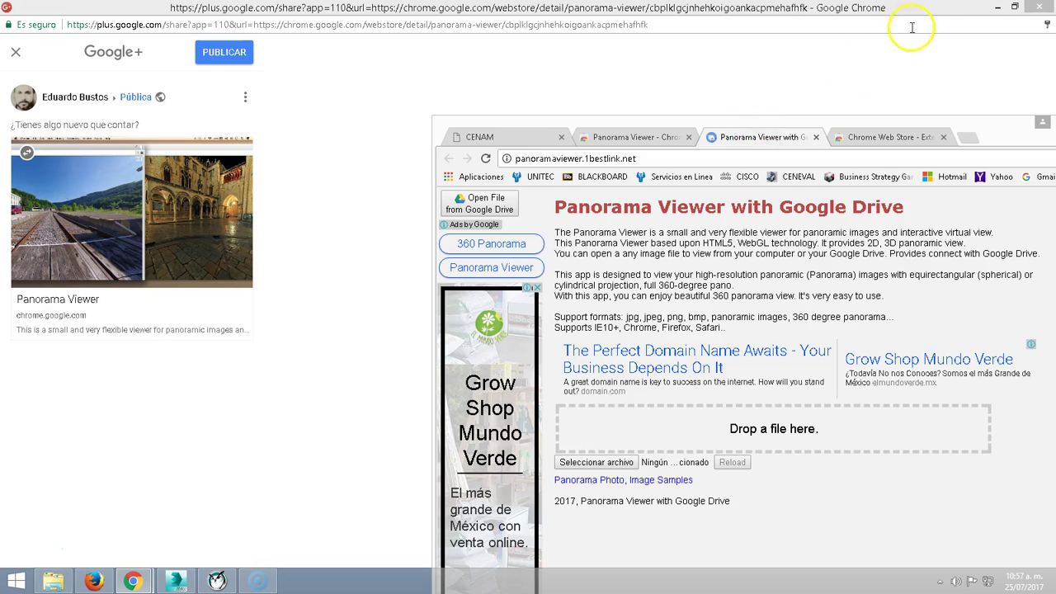
click(1039, 7)
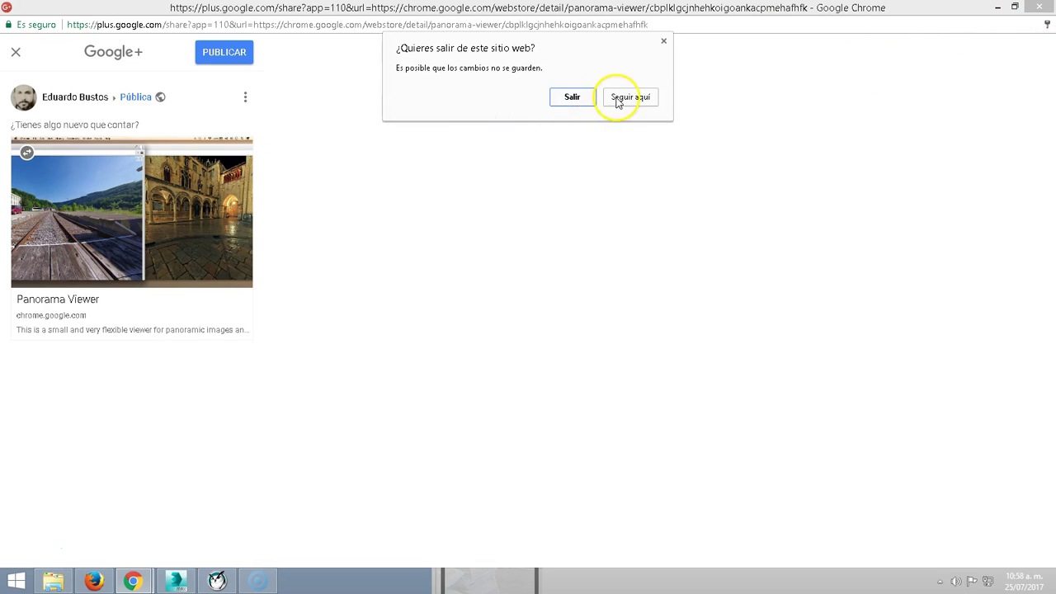
click(570, 97)
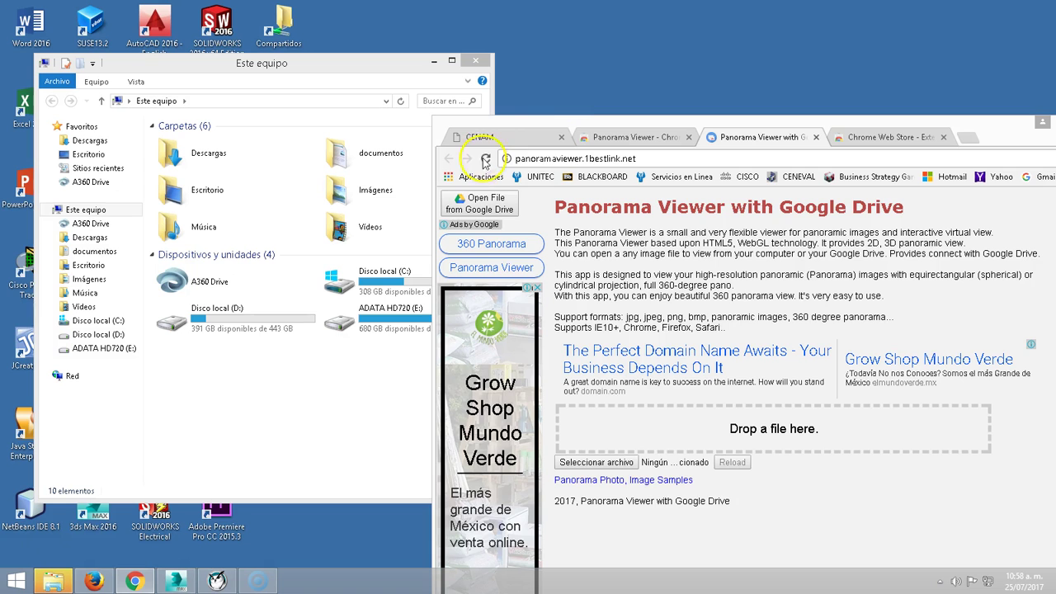
drag(571, 120, 624, 85)
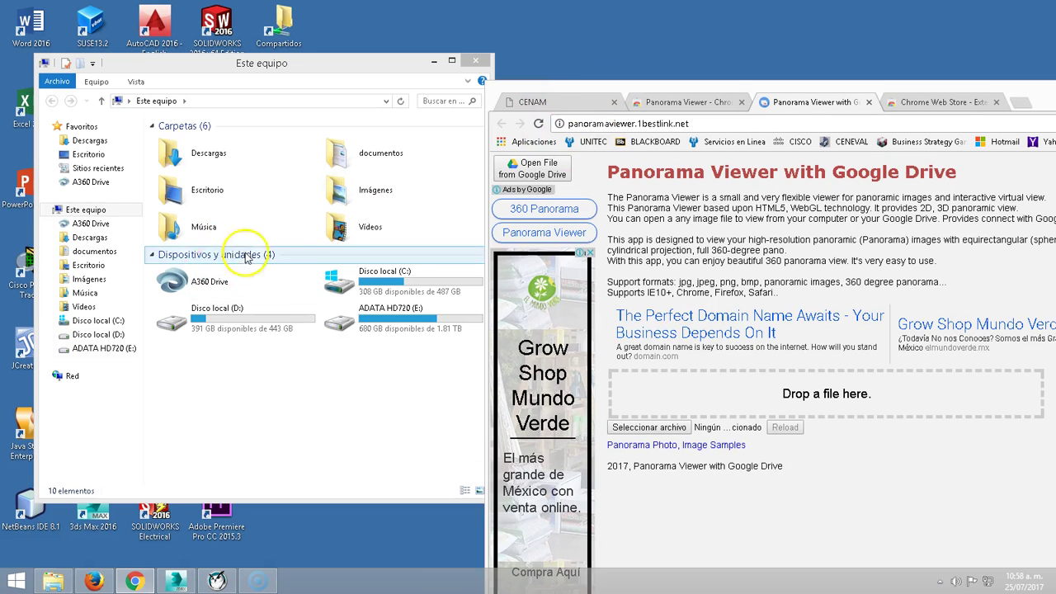
- Browse in File Explorer to documentos > 3dsMax > Tutoriales to show the try image
double_click(347, 155)
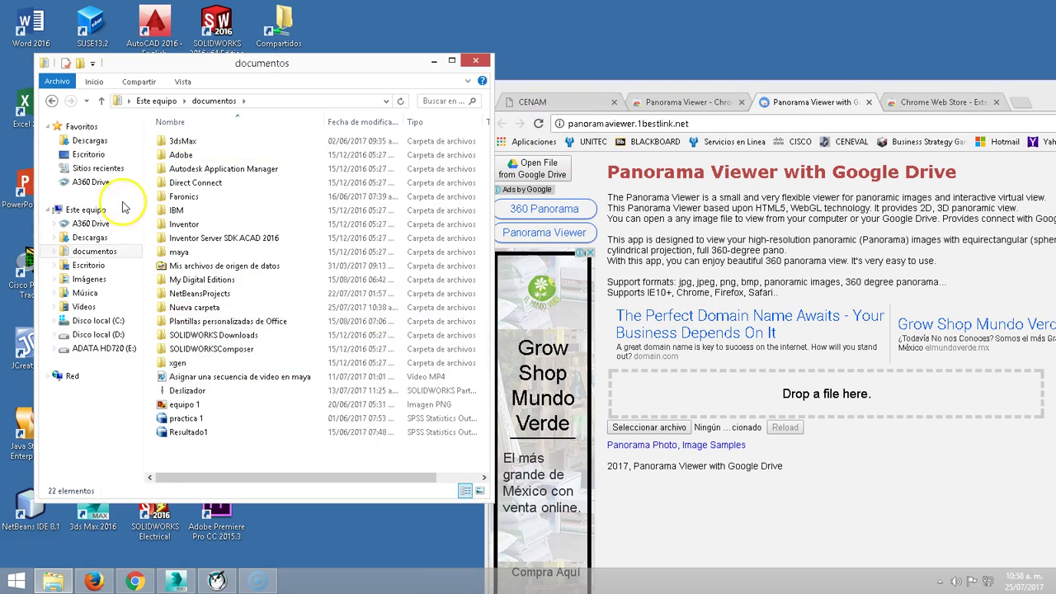
mouse_move(91, 280)
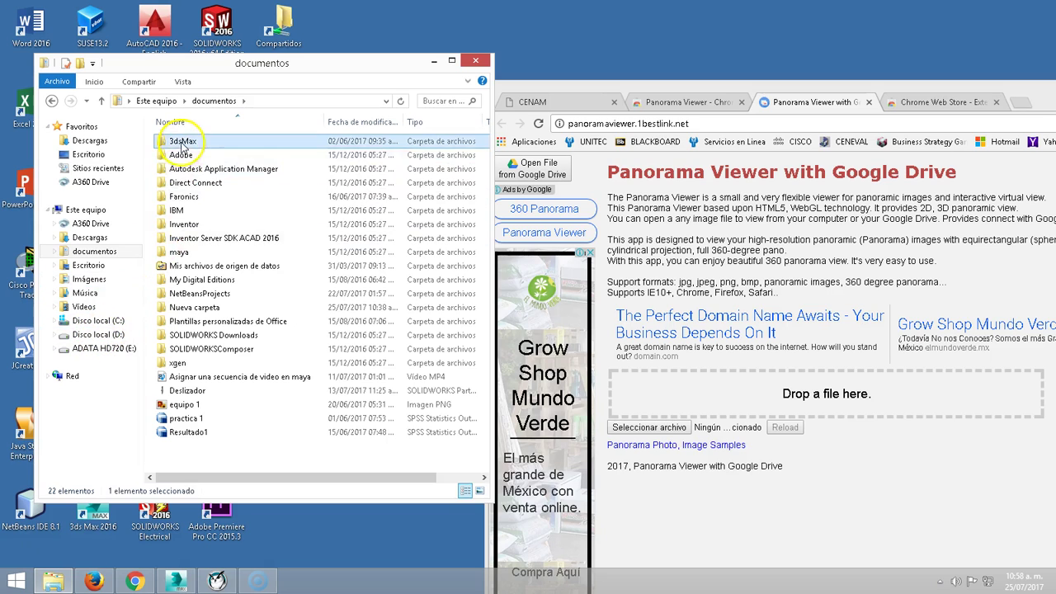
double_click(177, 141)
double_click(183, 376)
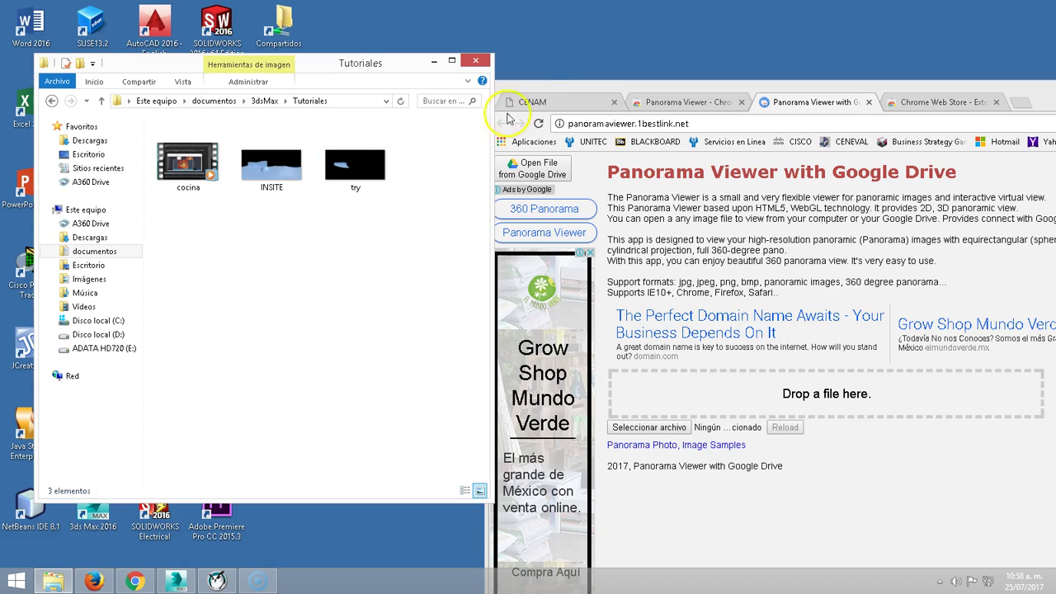
drag(555, 91, 549, 32)
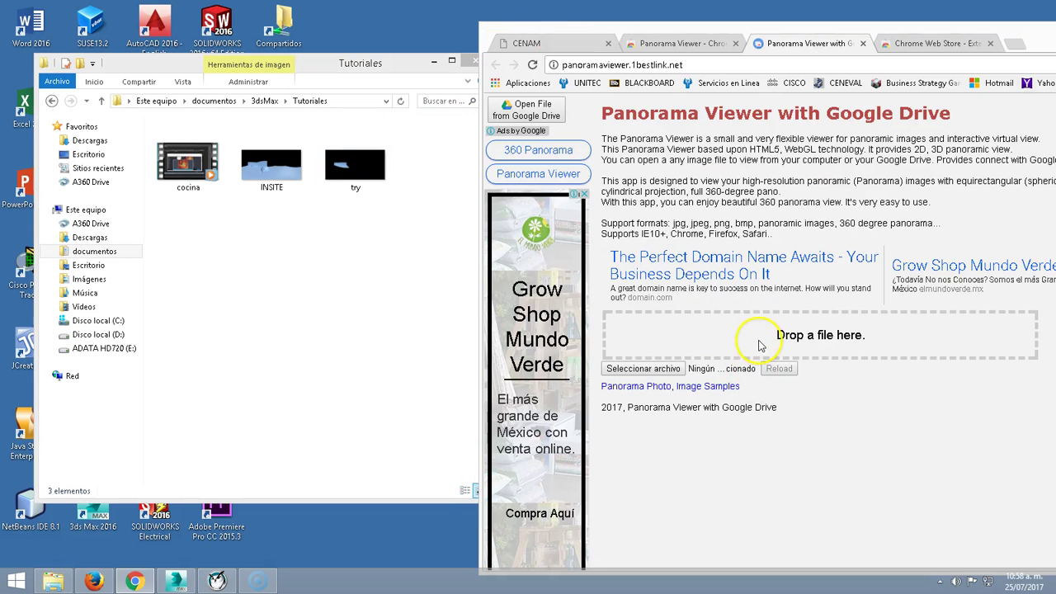
- Load try.jpg, switch to 3D Panorama View (WebGL), and rotate the view around the scene
drag(355, 165, 850, 348)
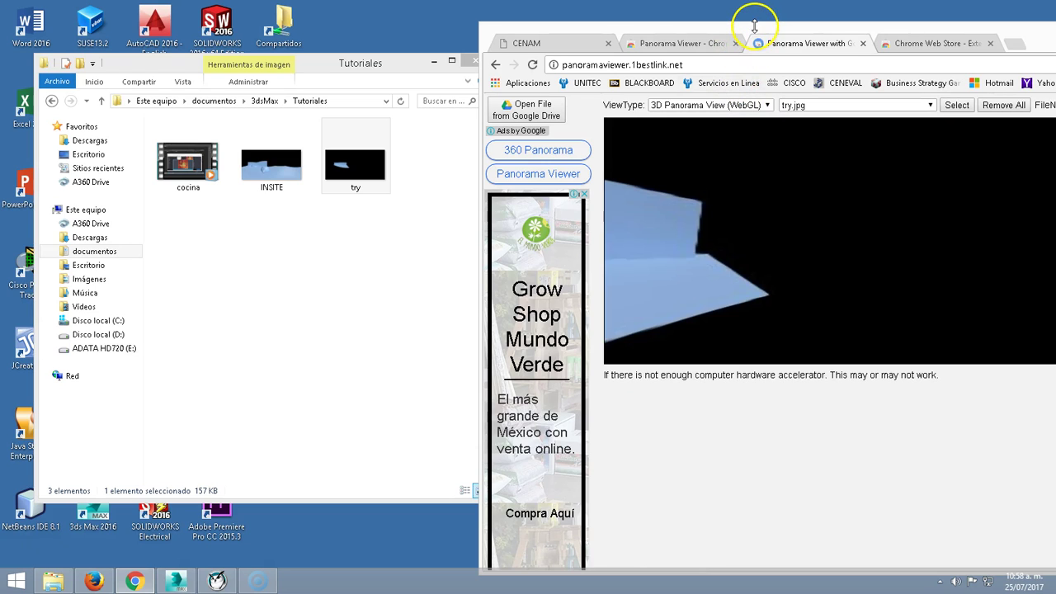
drag(747, 31, 427, 35)
click(440, 109)
click(337, 122)
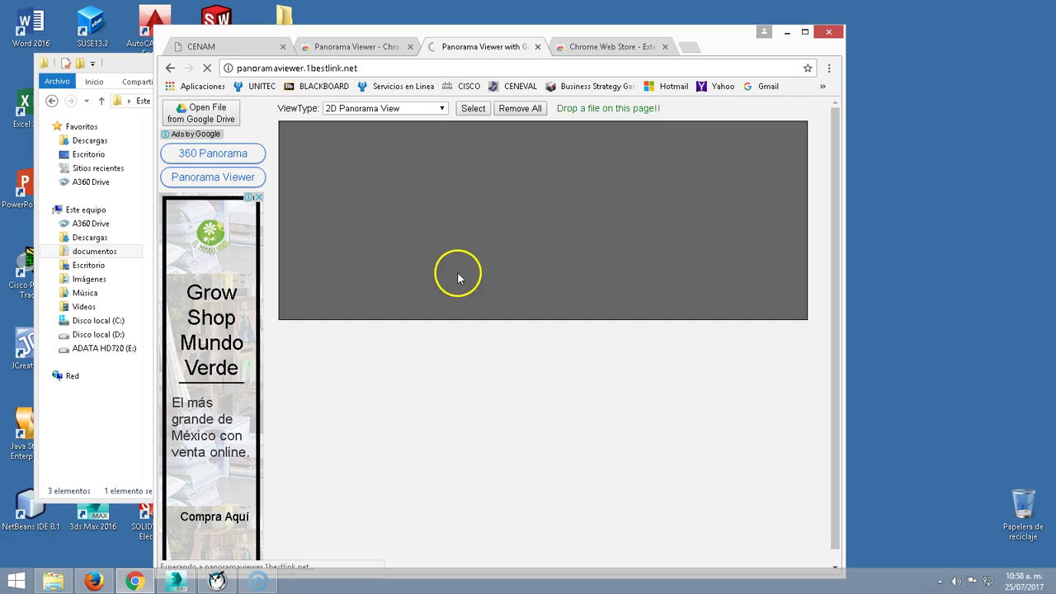
click(422, 109)
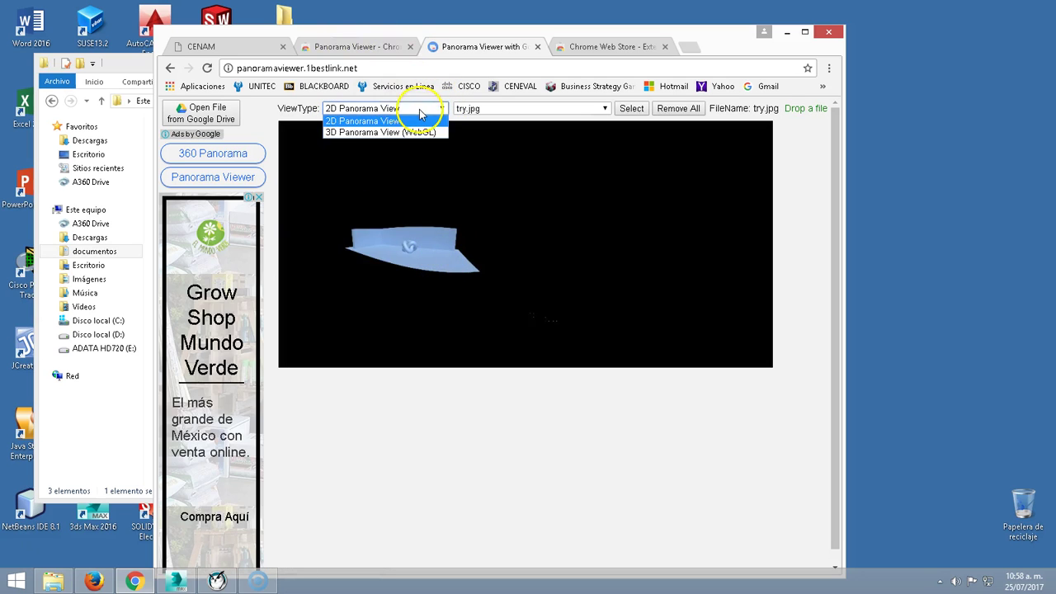
click(370, 134)
mouse_move(405, 230)
mouse_down()
mouse_move(281, 244)
mouse_move(415, 229)
mouse_move(460, 255)
mouse_move(617, 289)
mouse_move(832, 234)
mouse_move(743, 193)
mouse_move(735, 239)
mouse_move(482, 315)
mouse_move(523, 240)
mouse_move(514, 286)
mouse_move(437, 283)
mouse_move(462, 231)
mouse_move(442, 346)
mouse_move(473, 223)
mouse_move(457, 264)
mouse_move(410, 300)
mouse_move(401, 328)
mouse_up()
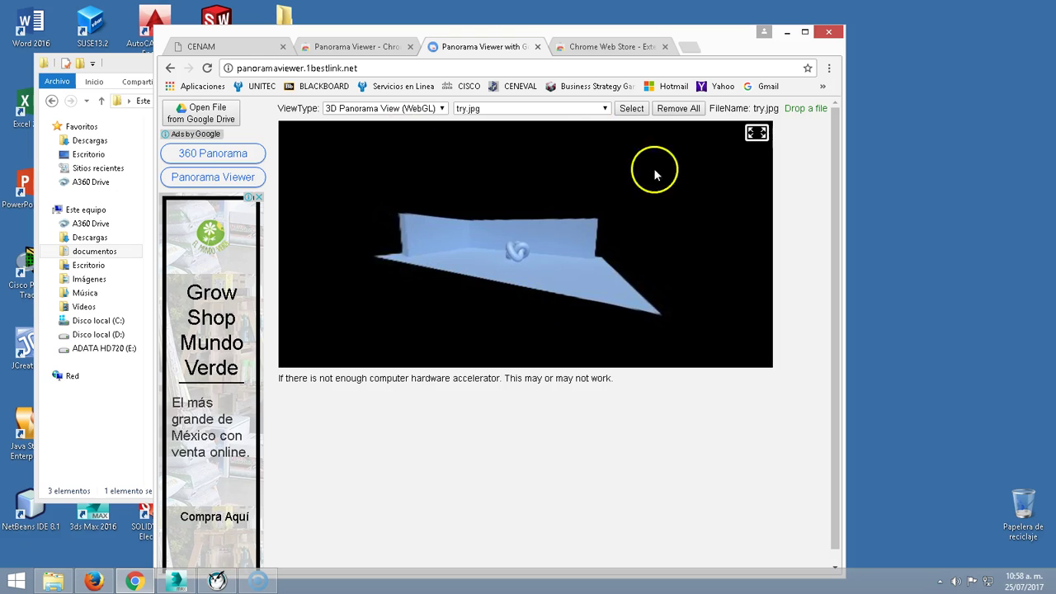